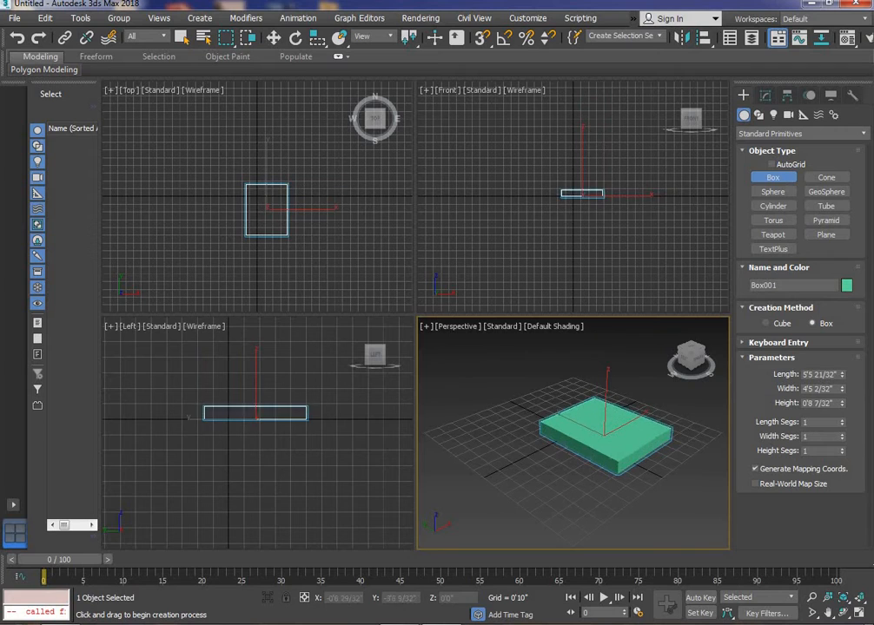
- Set the large green box's height and create a smaller box beside it, about 1'9" long, 2'10" wide and 8" high
click(618, 446)
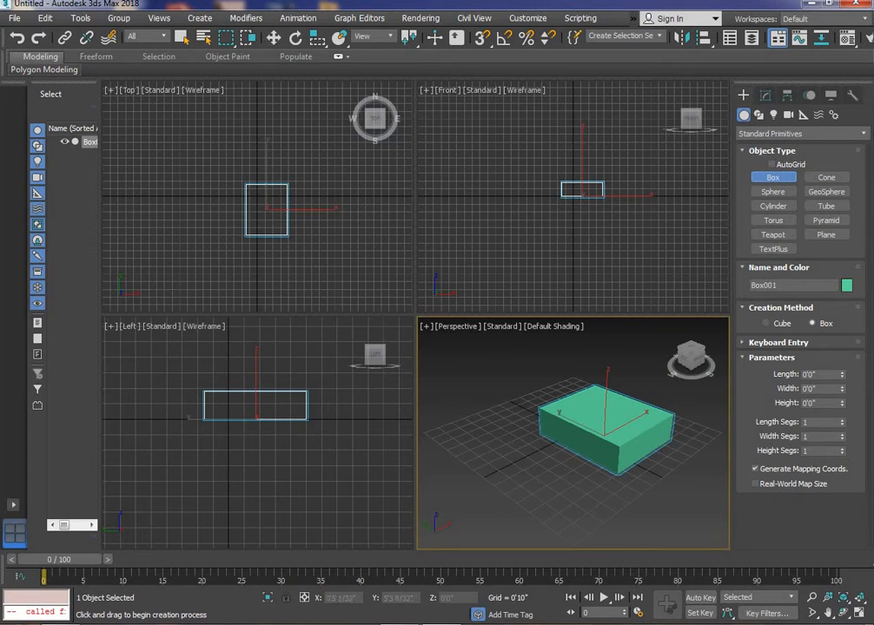
drag(543, 452, 521, 493)
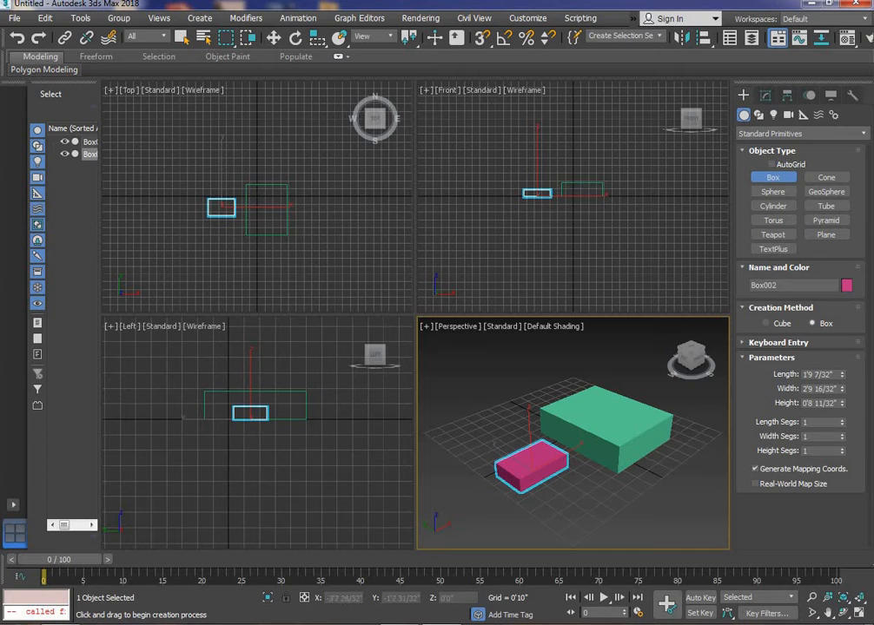
- Move the smaller pink box across the ground plane, farther away from the large green box, and deselect it
key(w)
drag(548, 460, 497, 487)
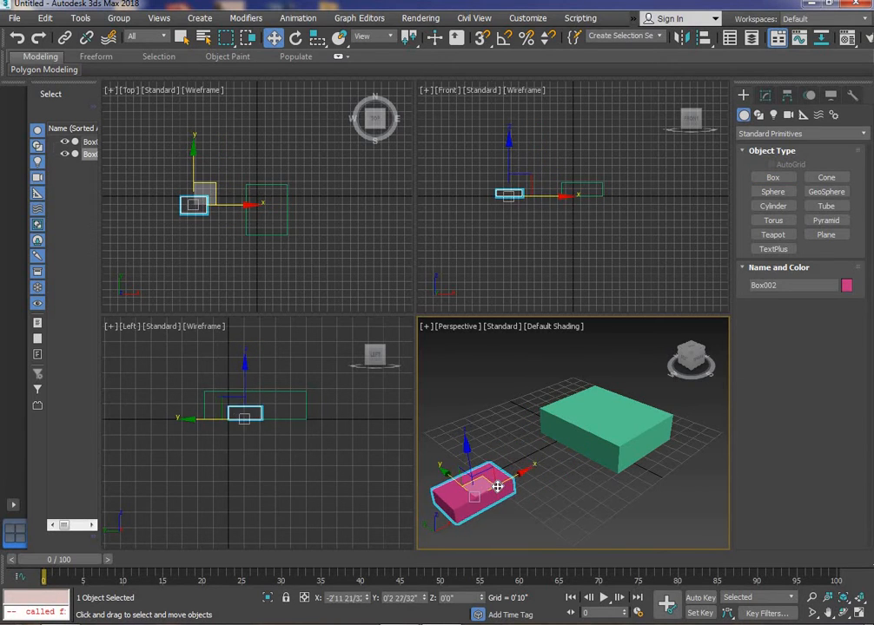
click(565, 459)
scroll(565, 460, down, 4)
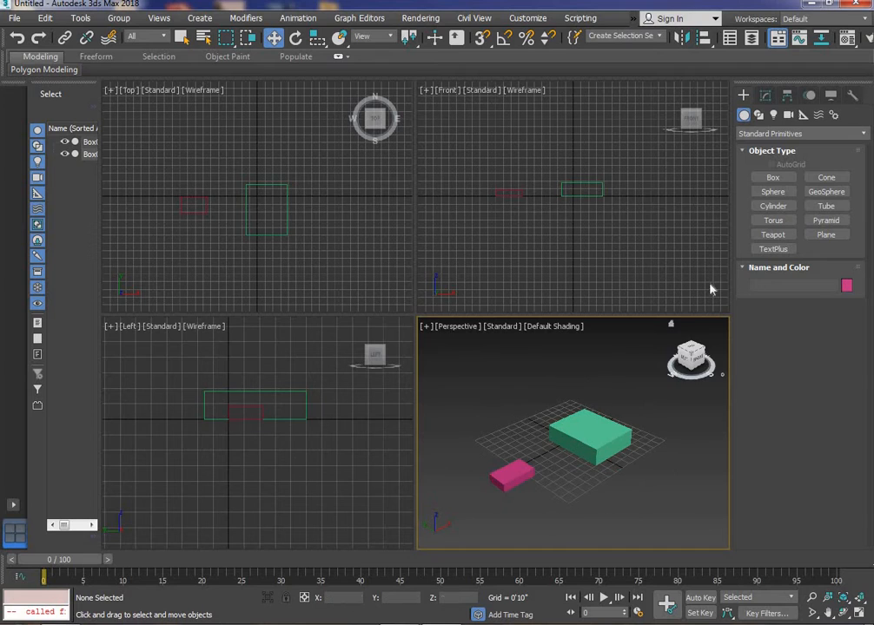
- Switch the geometry category to Compound Objects and select the large green box as the source object
click(784, 135)
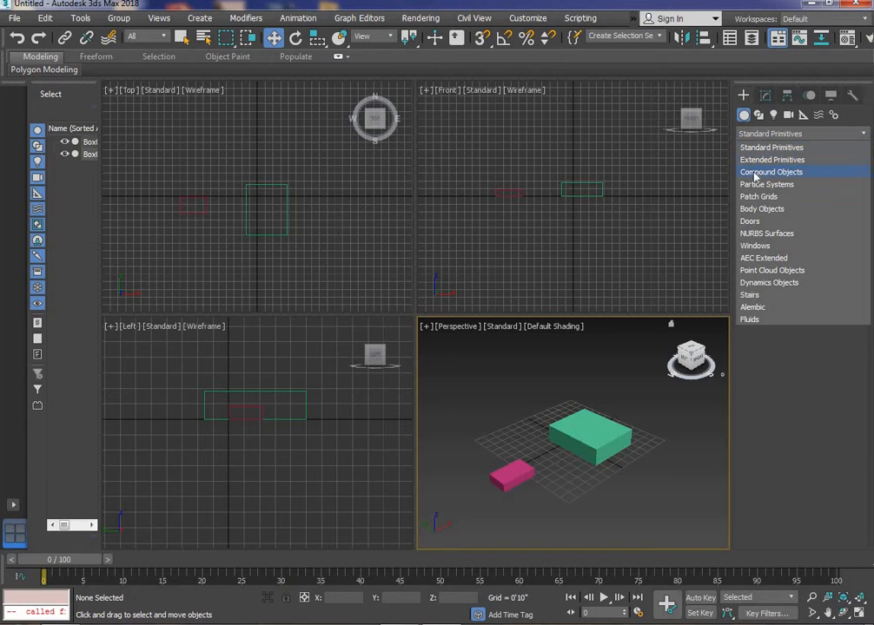
click(755, 173)
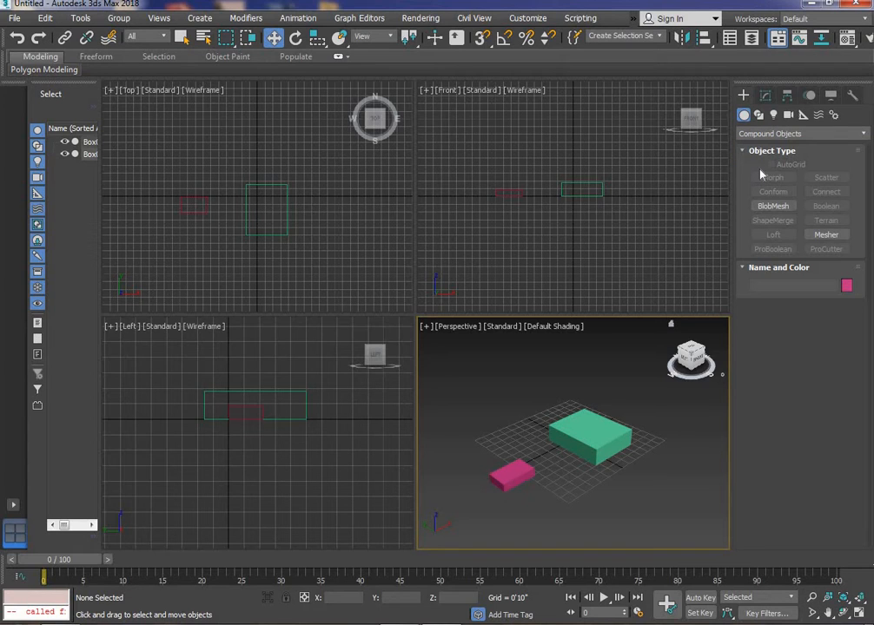
click(588, 444)
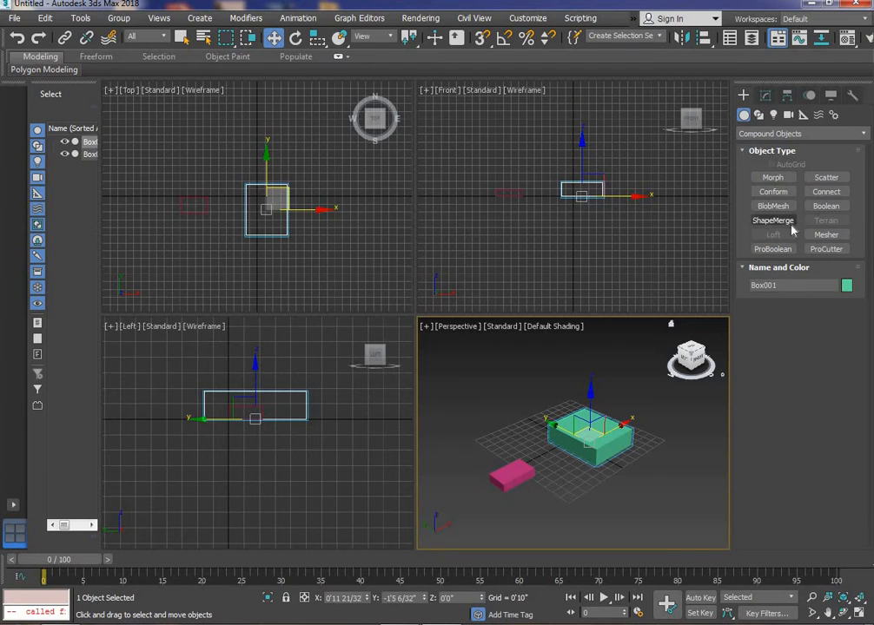
click(602, 364)
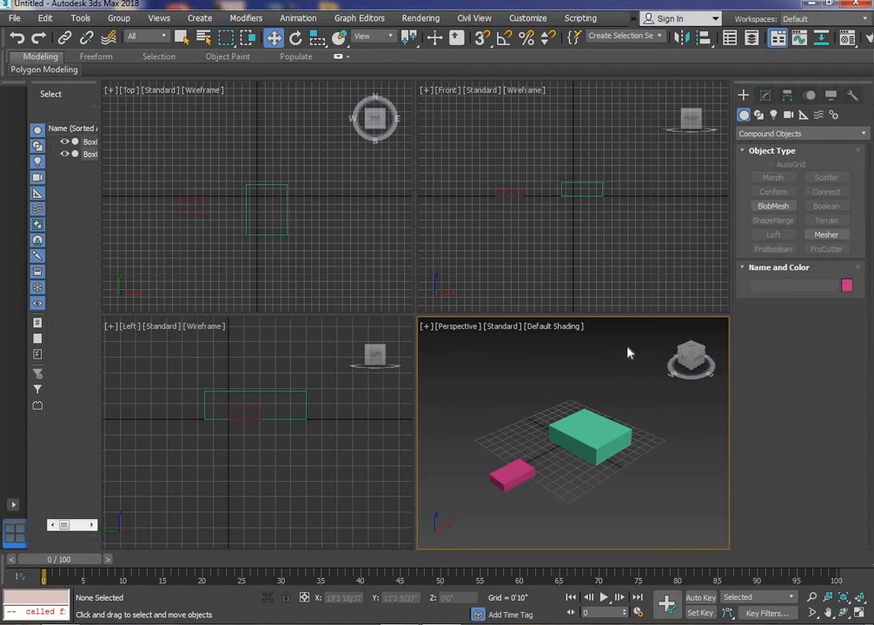
click(587, 428)
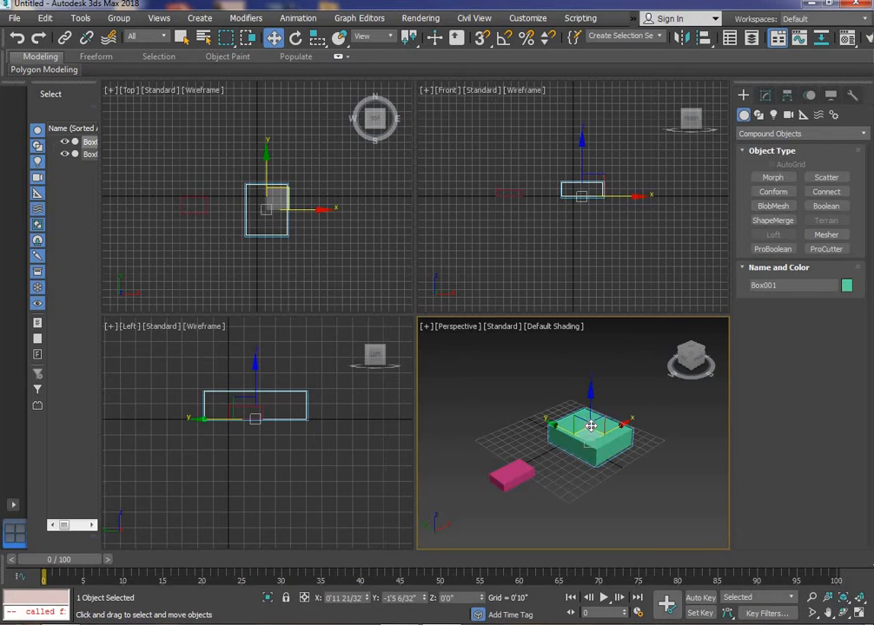
- Try morphing the large green box with the smaller pink box as an instanced target, and undo the morph
click(772, 179)
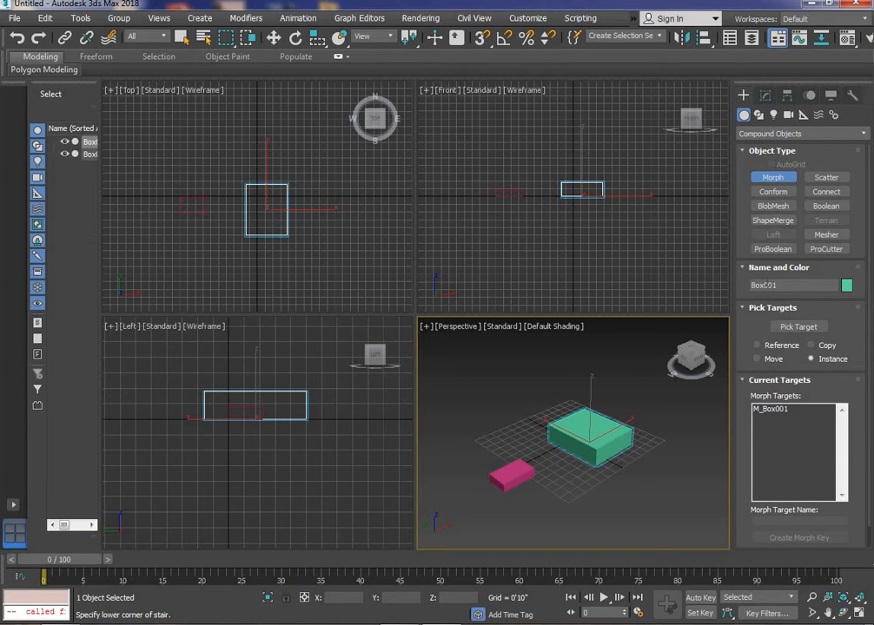
click(784, 327)
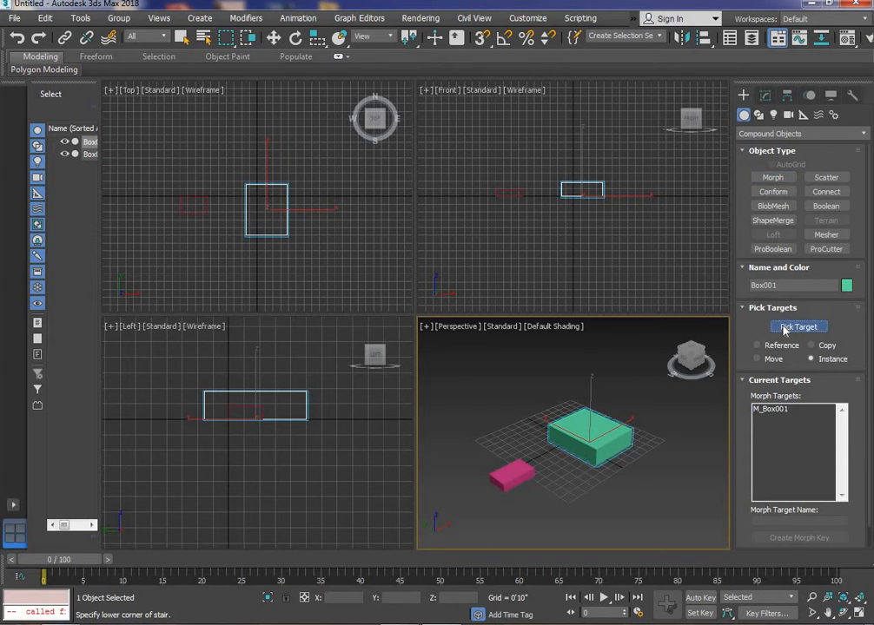
click(502, 479)
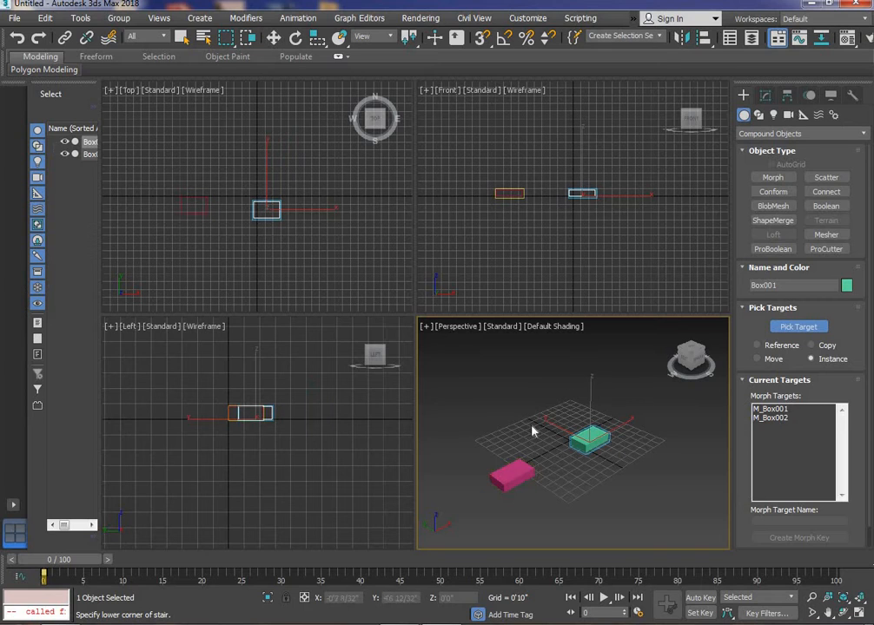
scroll(518, 456, up, 3)
scroll(526, 452, down, 2)
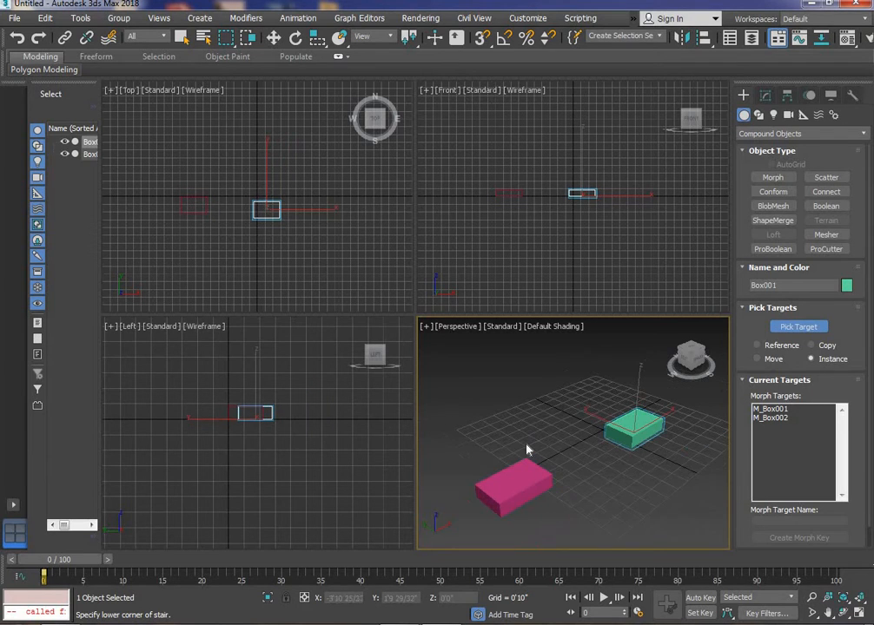
key(alt+w)
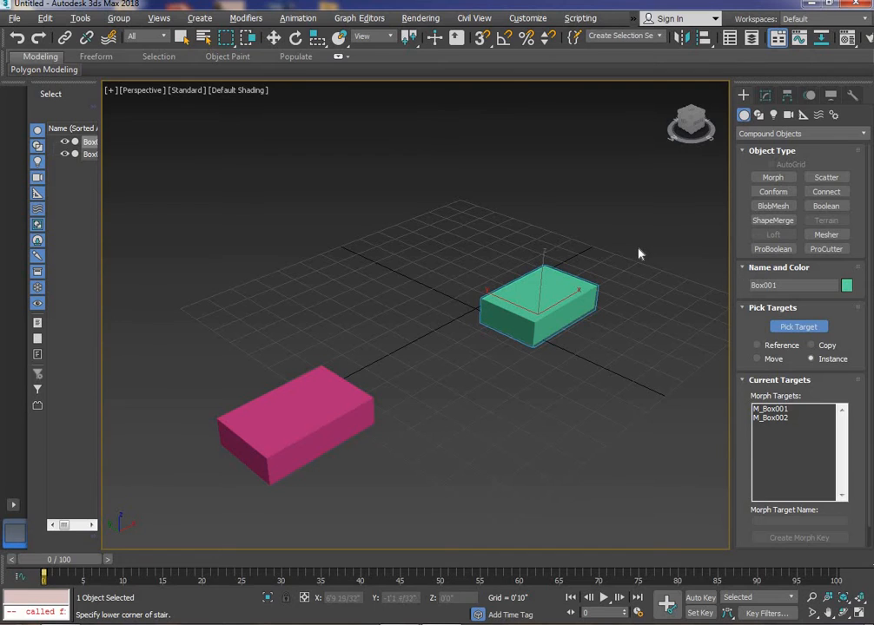
key(ctrl+z)
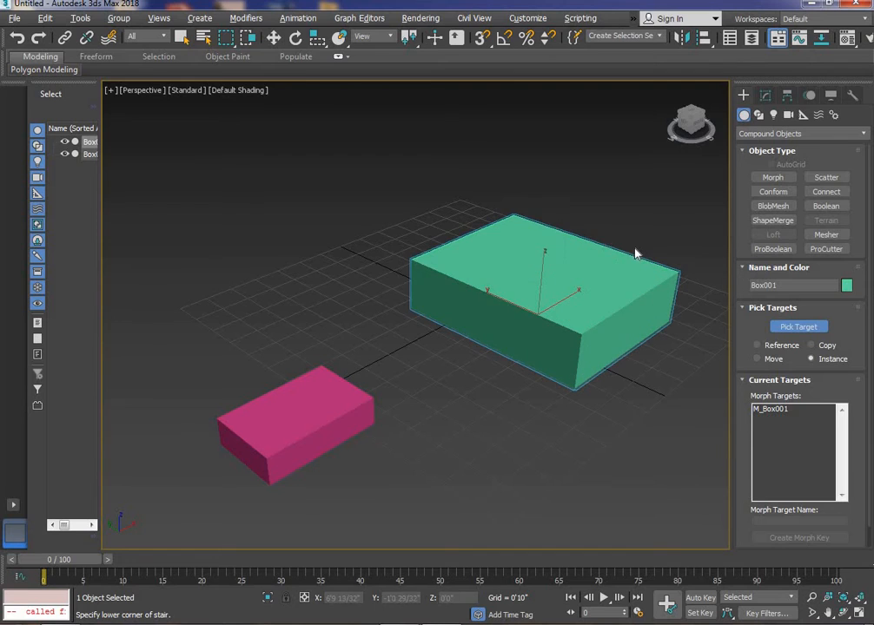
- Try scattering the green box with the pink box as the instanced distribution object, and undo the scatter
click(835, 179)
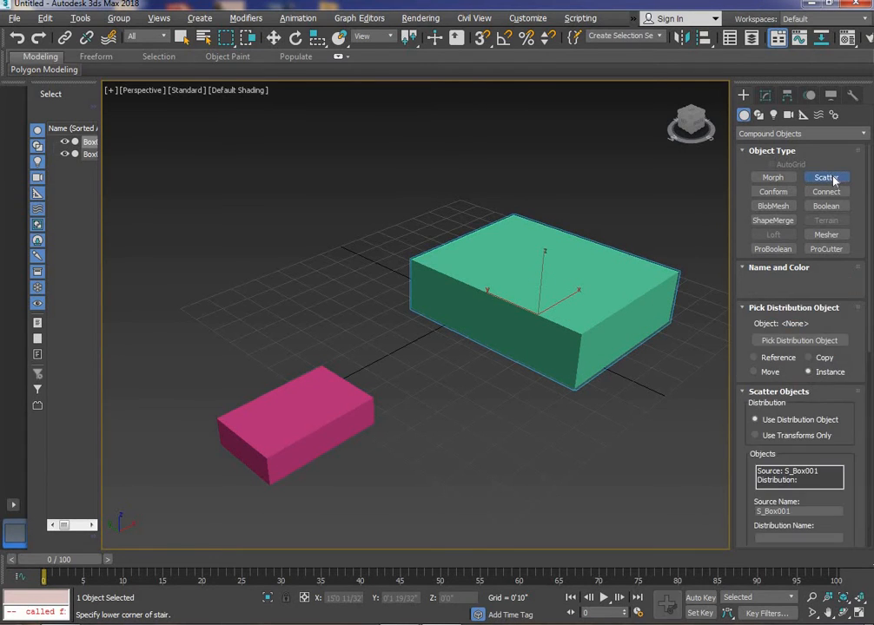
click(789, 341)
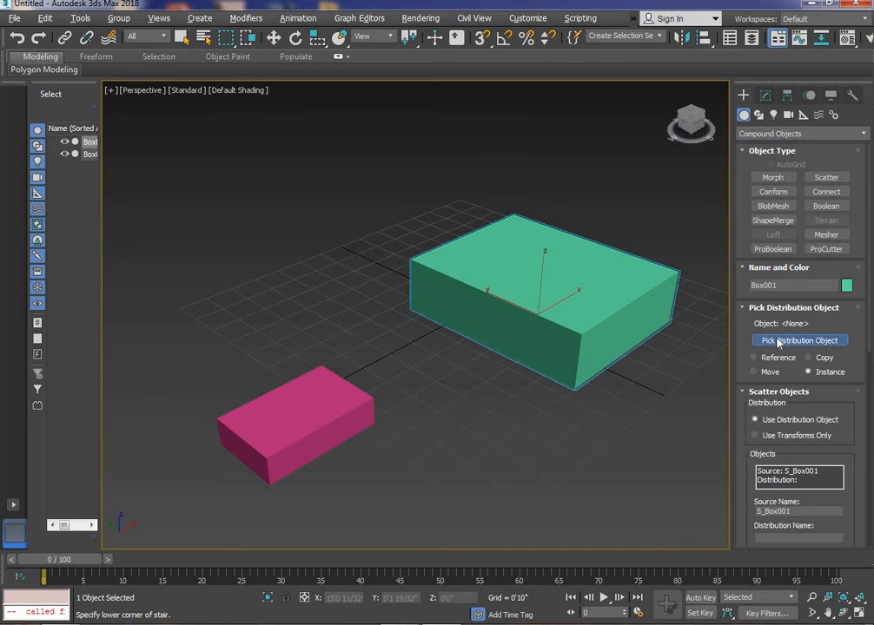
click(320, 374)
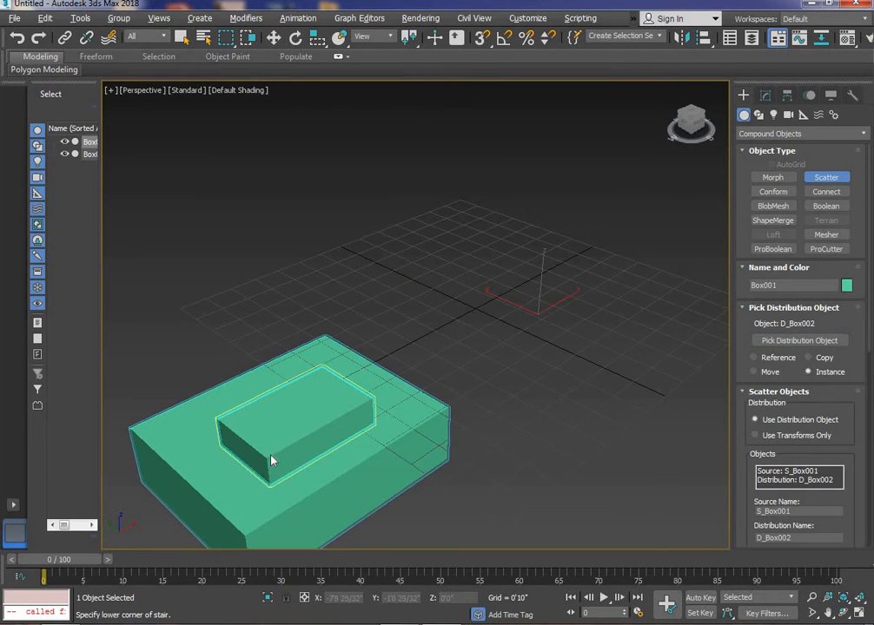
scroll(482, 313, down, 4)
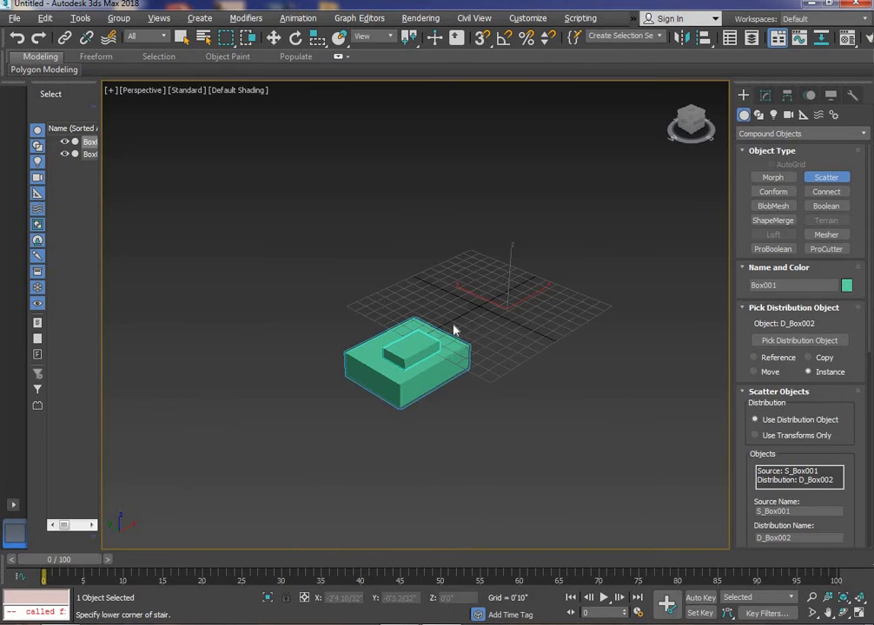
scroll(459, 328, up, 3)
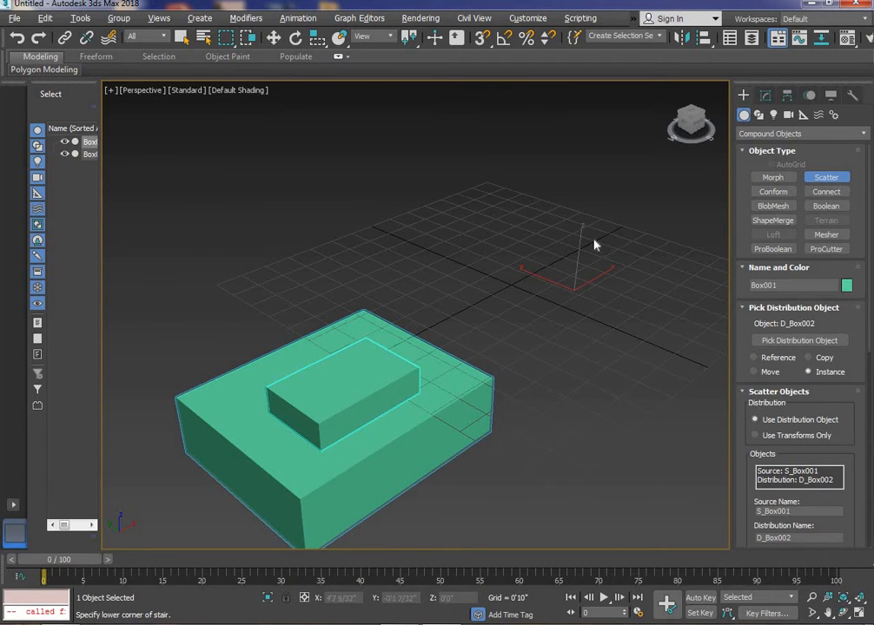
key(ctrl+z)
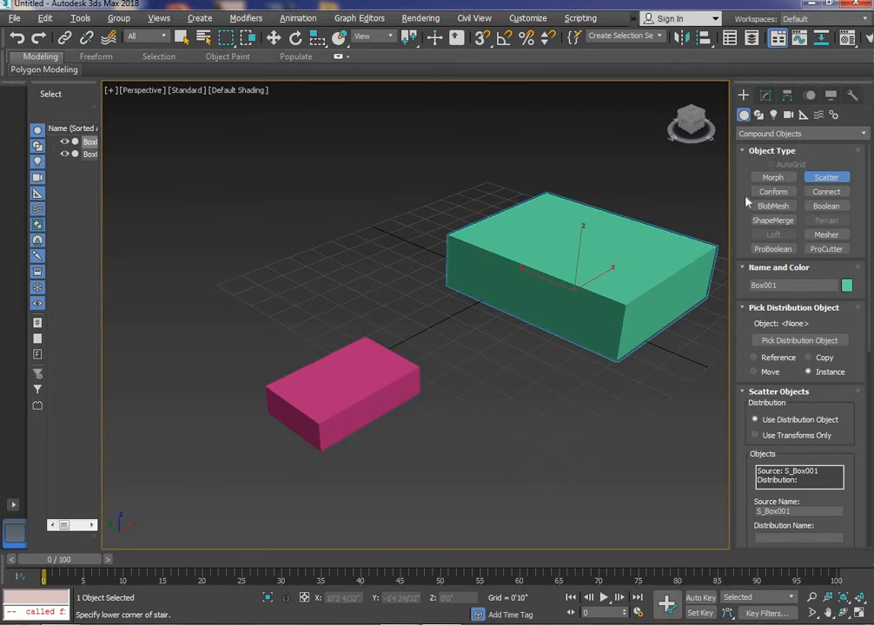
- Apply Conform to the large green box, with the smaller pink box as the instanced wrap-to object
click(772, 192)
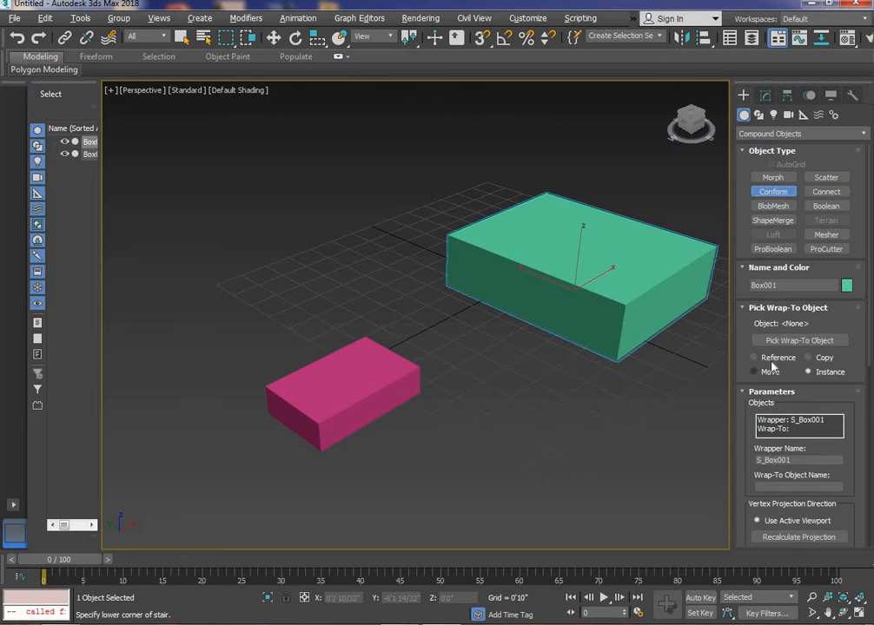
click(788, 343)
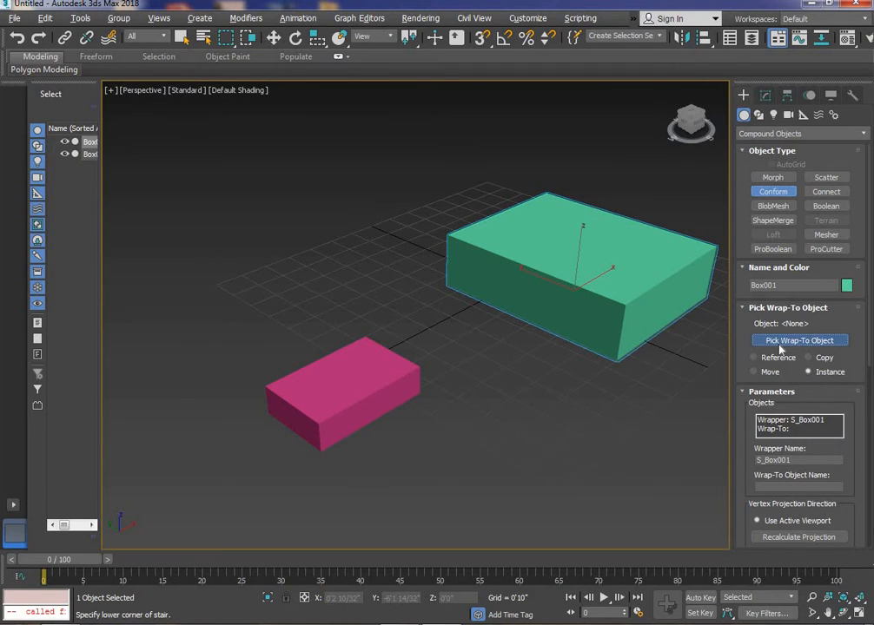
click(367, 377)
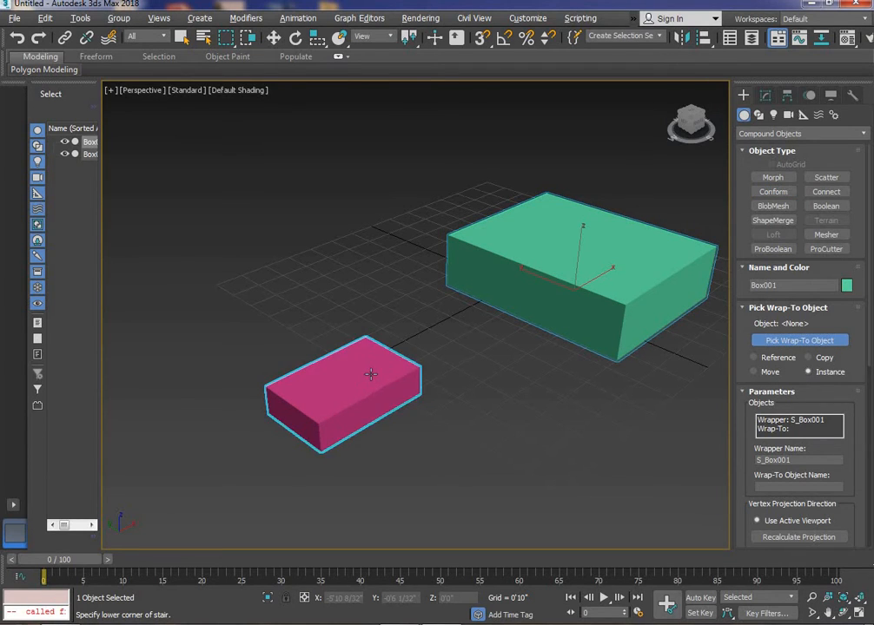
- Examine the conformed boxes from near and far to judge the effect of Conform on both shapes
scroll(517, 408, down, 5)
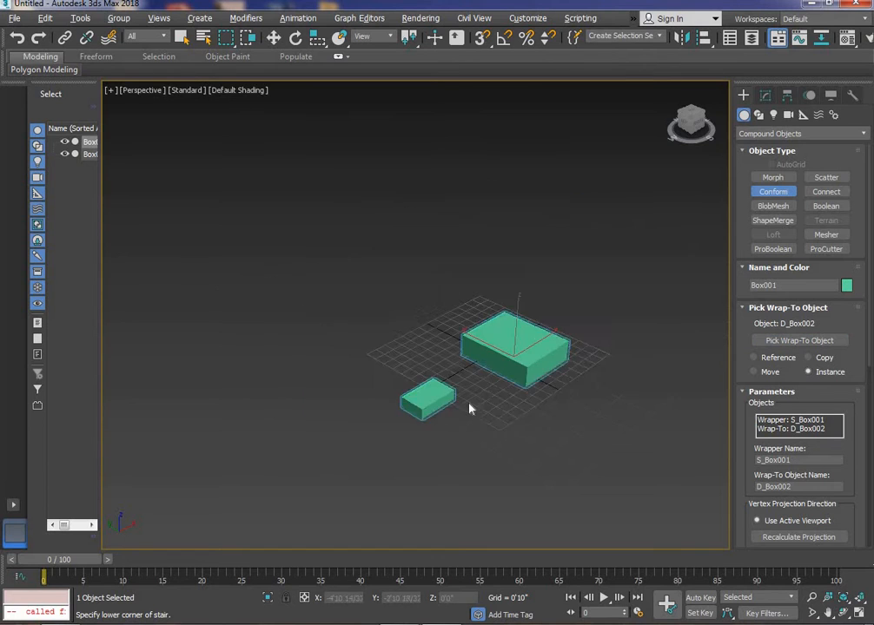
scroll(452, 406, up, 10)
scroll(459, 411, down, 5)
scroll(460, 414, up, 8)
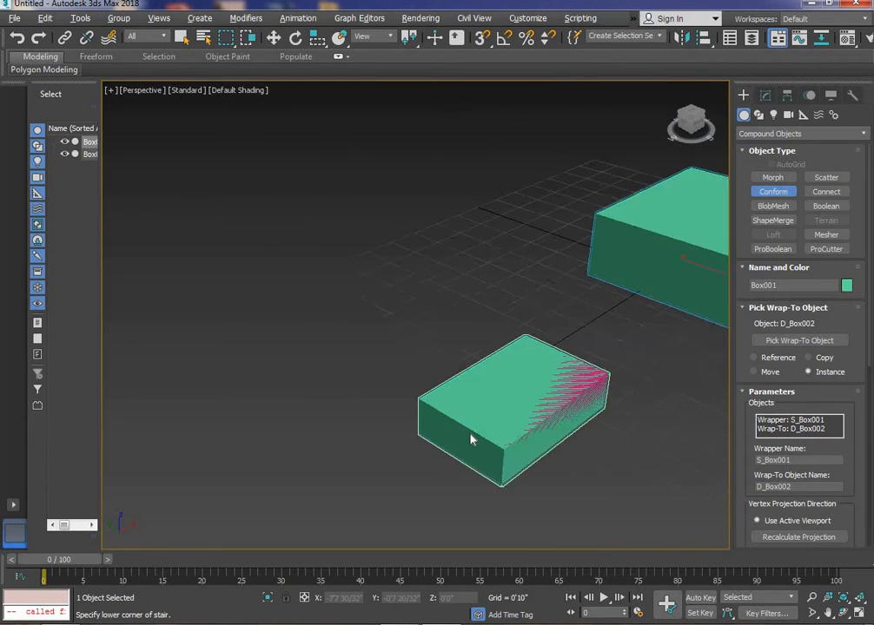
scroll(470, 439, down, 4)
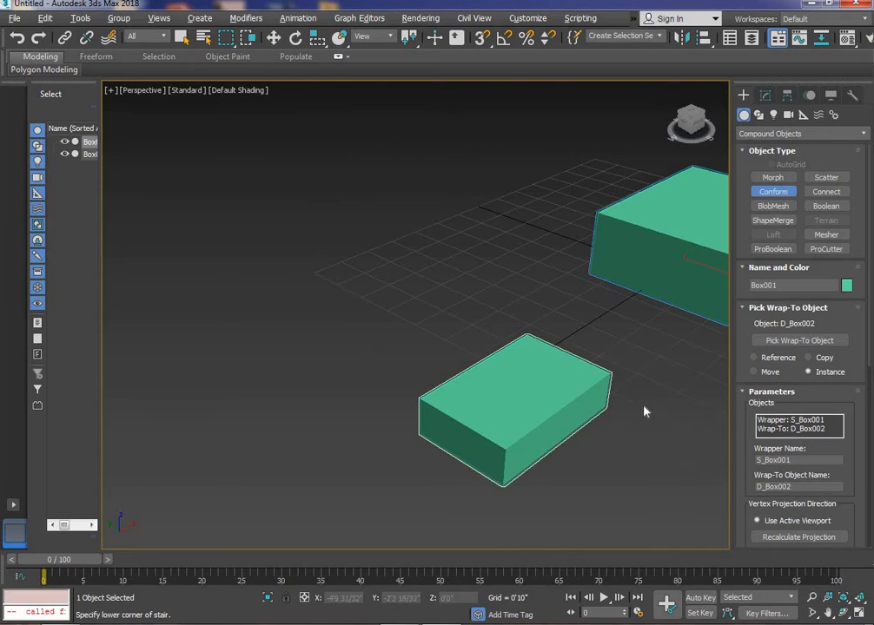
scroll(644, 410, up, 5)
scroll(638, 412, down, 5)
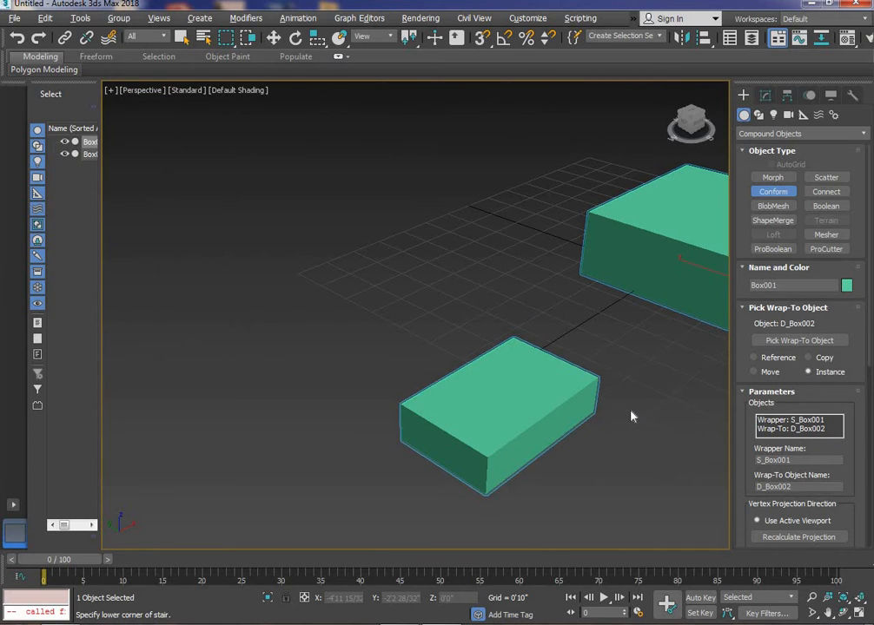
scroll(627, 408, down, 4)
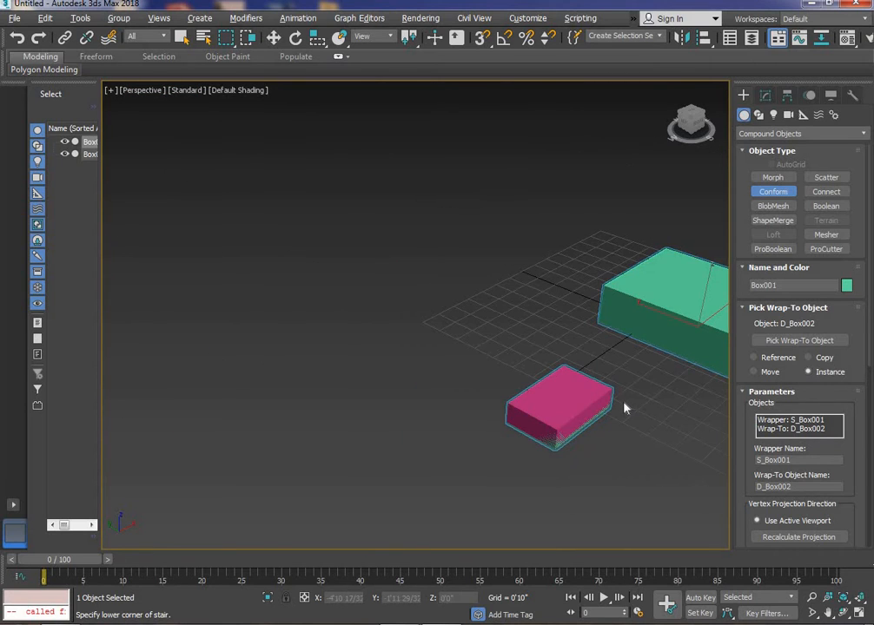
scroll(619, 405, up, 4)
scroll(613, 402, down, 4)
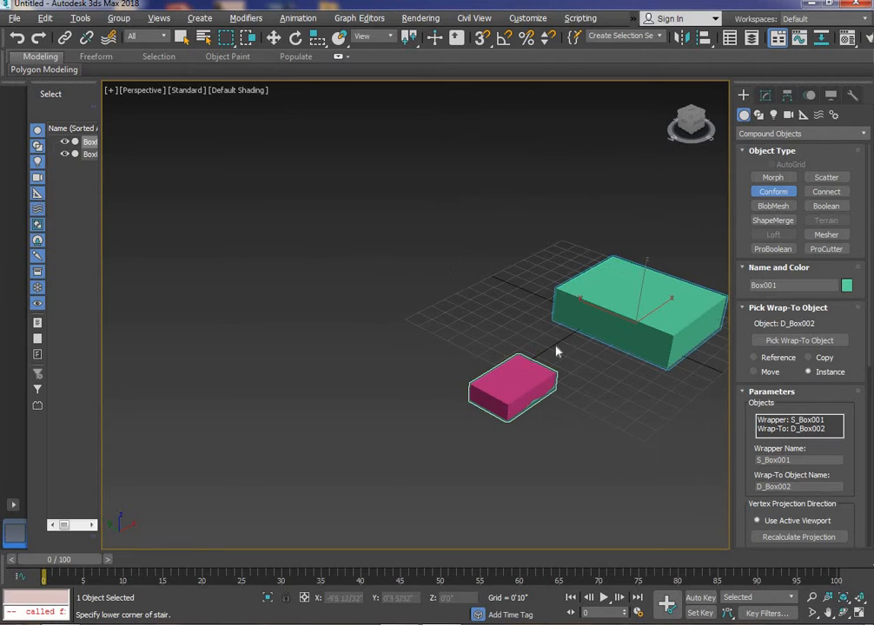
middle_drag(566, 350, 485, 357)
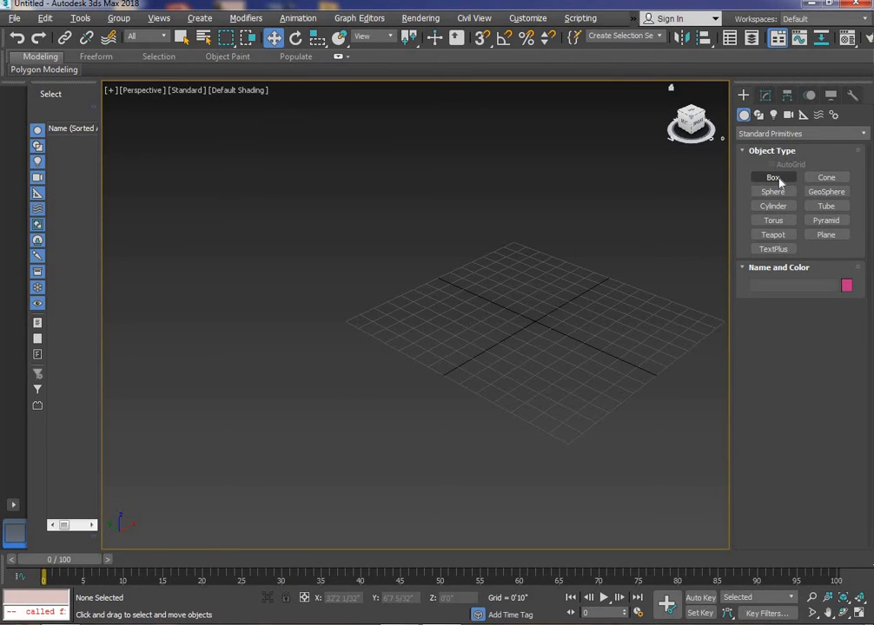
- Create a large sphere about 2'10" in radius and a smaller one about 1'10" in radius beside it, with edged faces displayed
click(773, 192)
drag(559, 299, 548, 333)
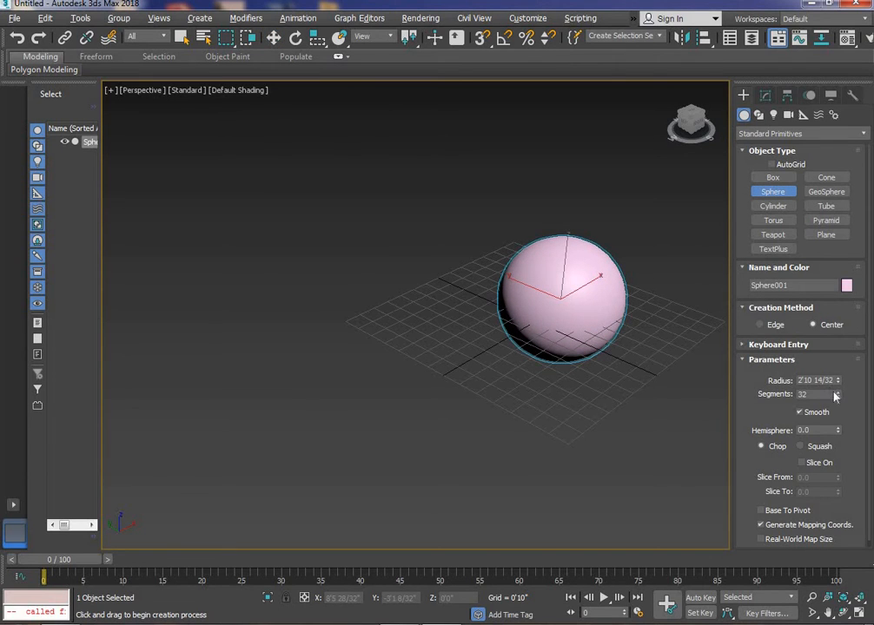
key(F4)
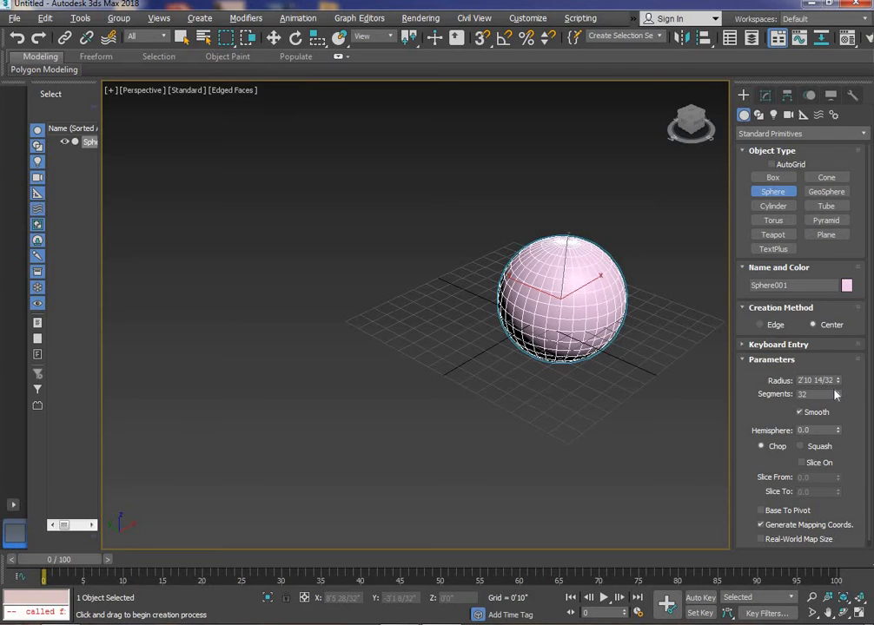
drag(390, 388, 464, 415)
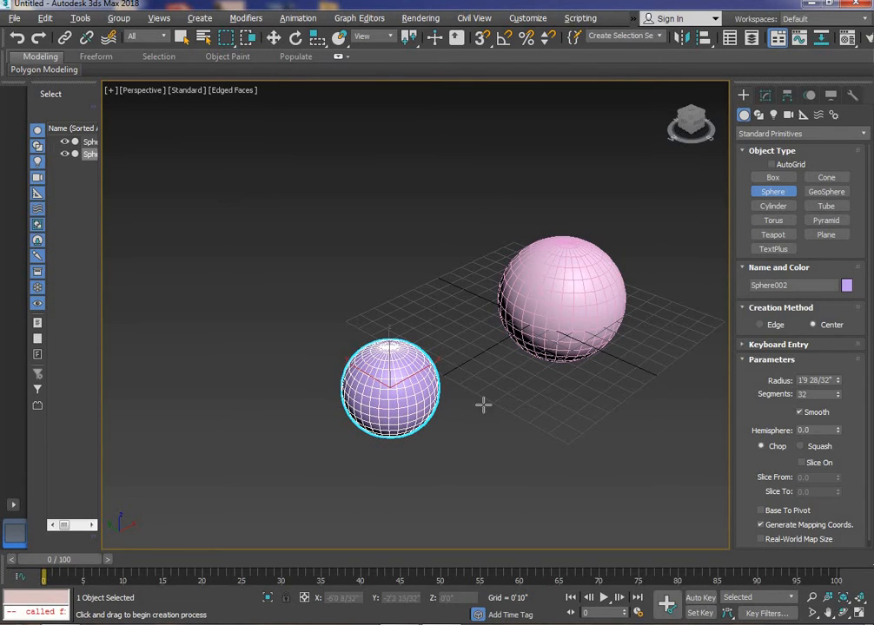
alt+middle_drag(440, 403, 392, 382)
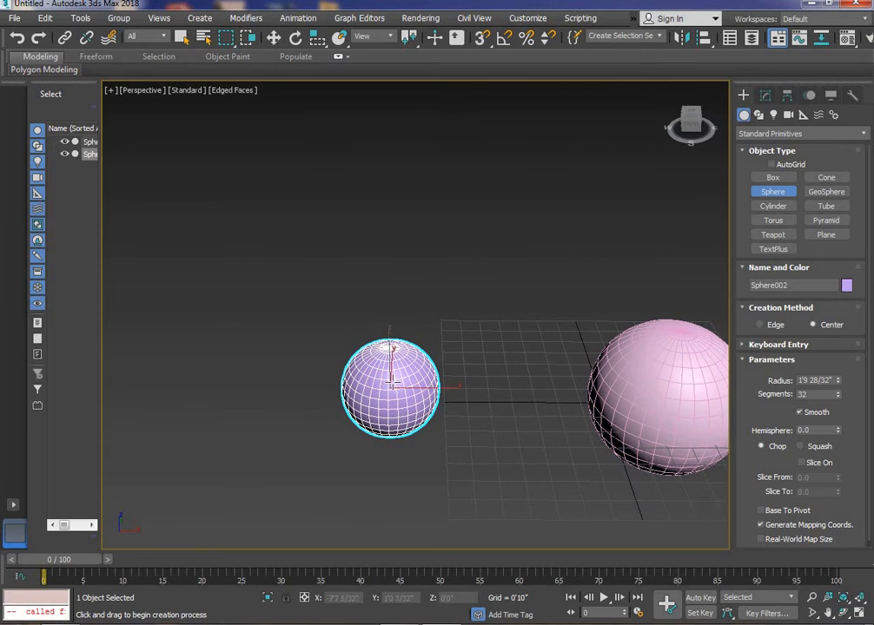
- Raise the smaller purple sphere to a Z height of about 3'2" and convert it to an editable poly
key(w)
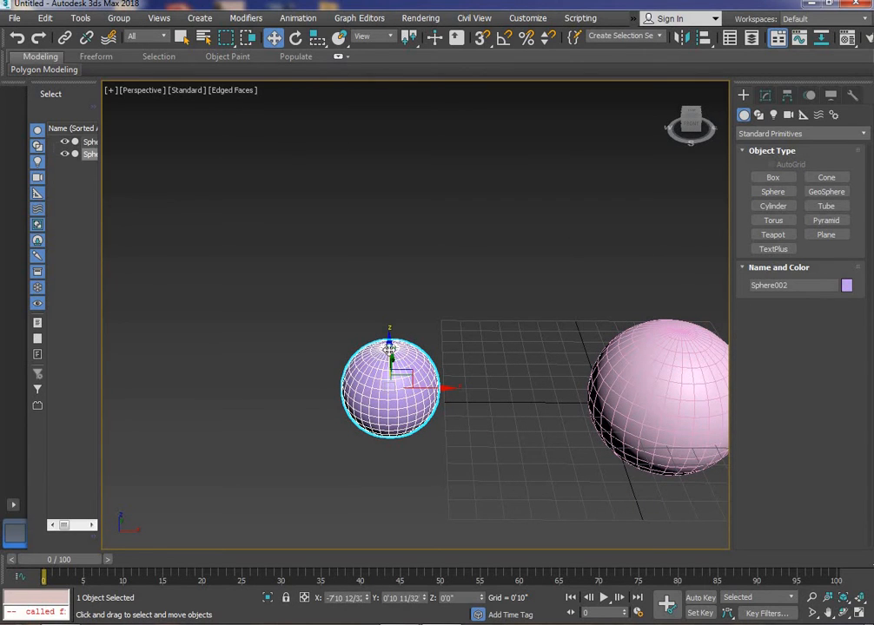
drag(390, 349, 405, 282)
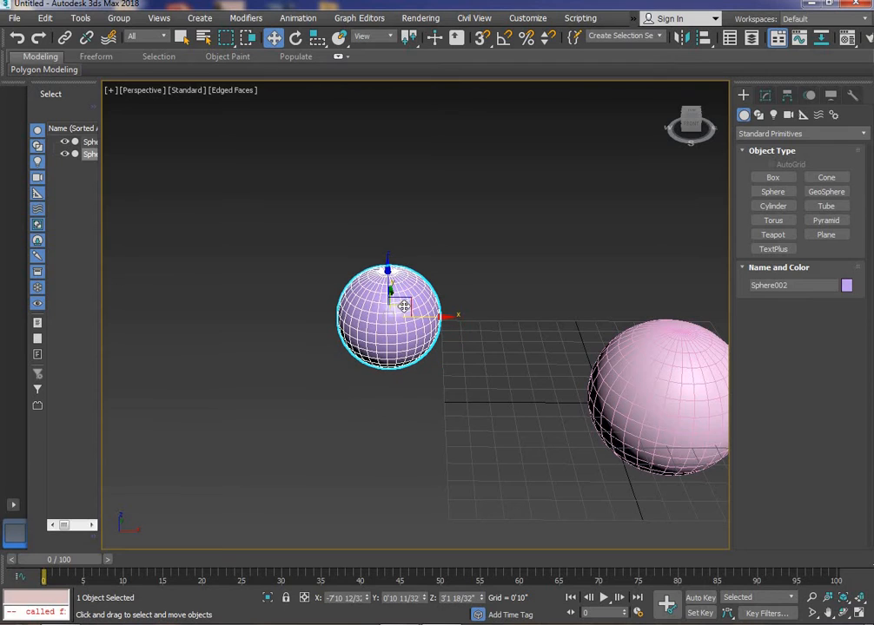
right_click(400, 301)
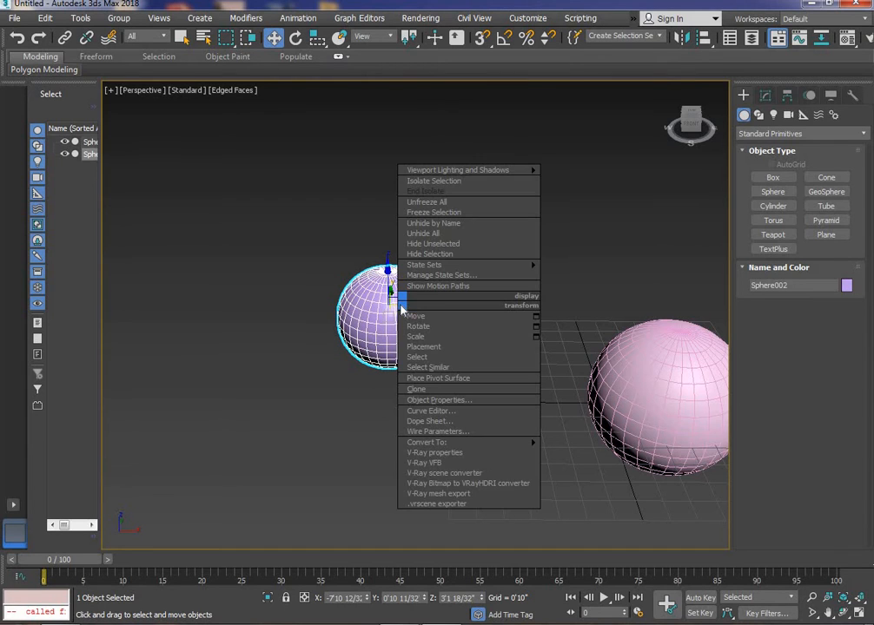
mouse_move(525, 445)
click(570, 453)
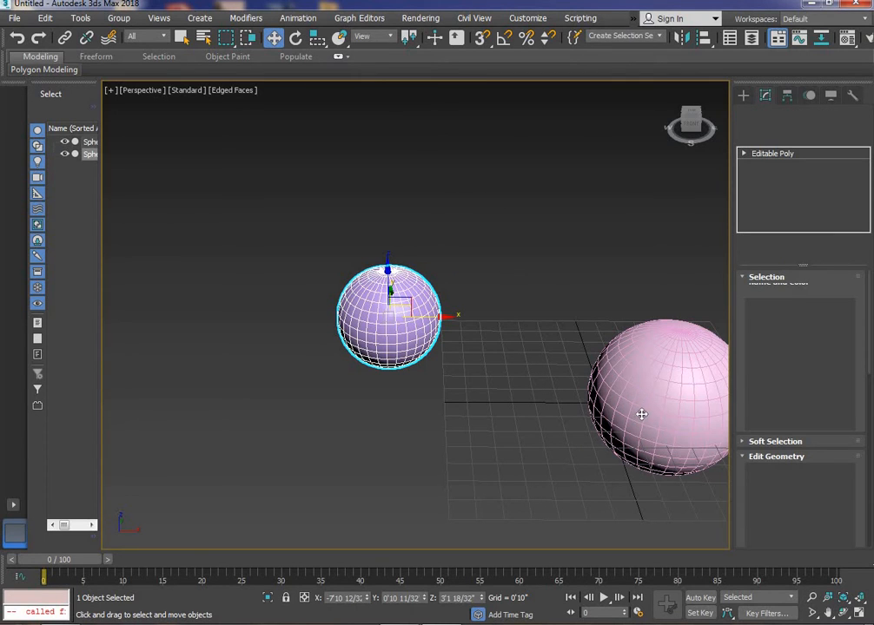
- Convert the larger pink sphere to an editable poly as well
click(600, 370)
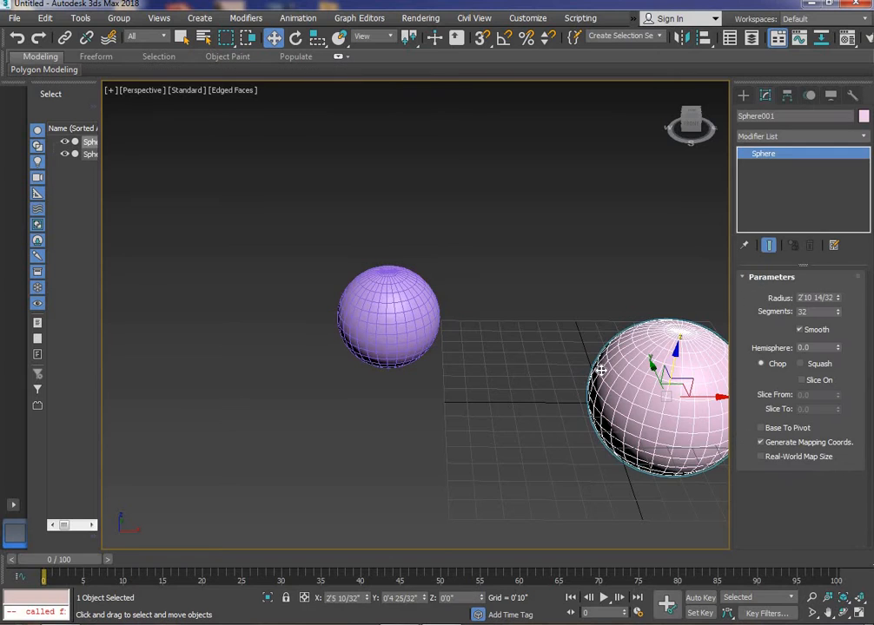
right_click(601, 370)
mouse_move(681, 515)
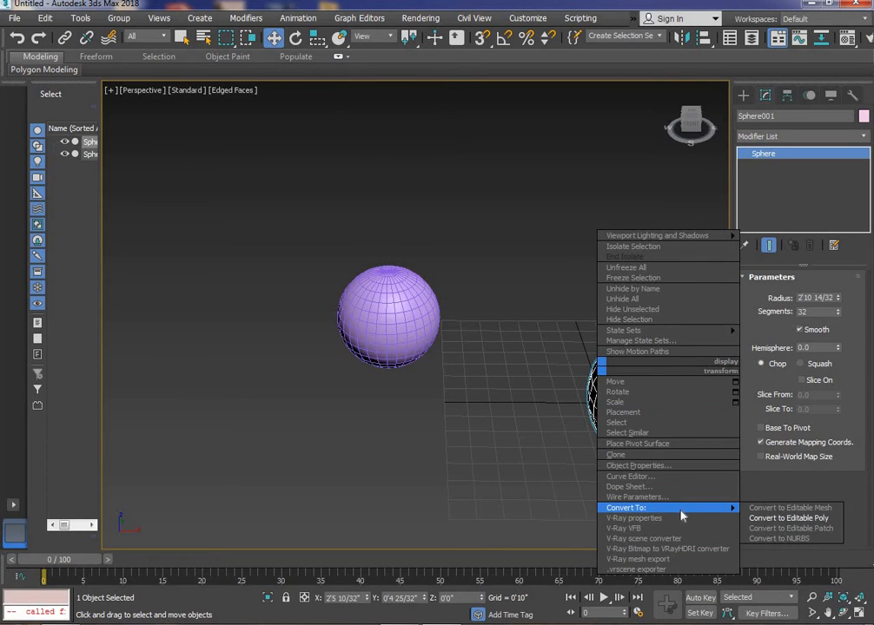
click(748, 518)
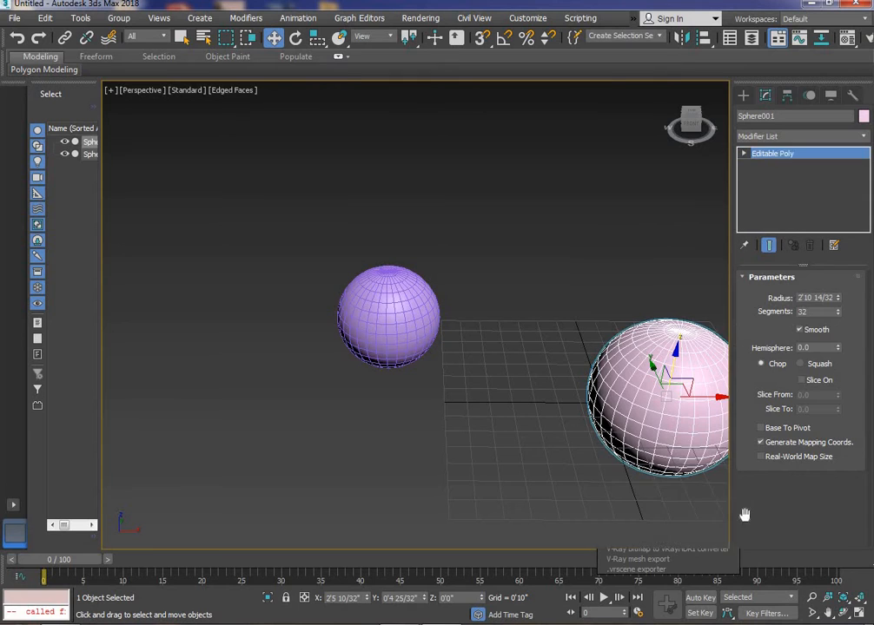
- Delete one polygon from the lower part of the large pink sphere, on the side facing the purple sphere
click(518, 438)
alt+middle_drag(575, 400, 708, 288)
click(661, 346)
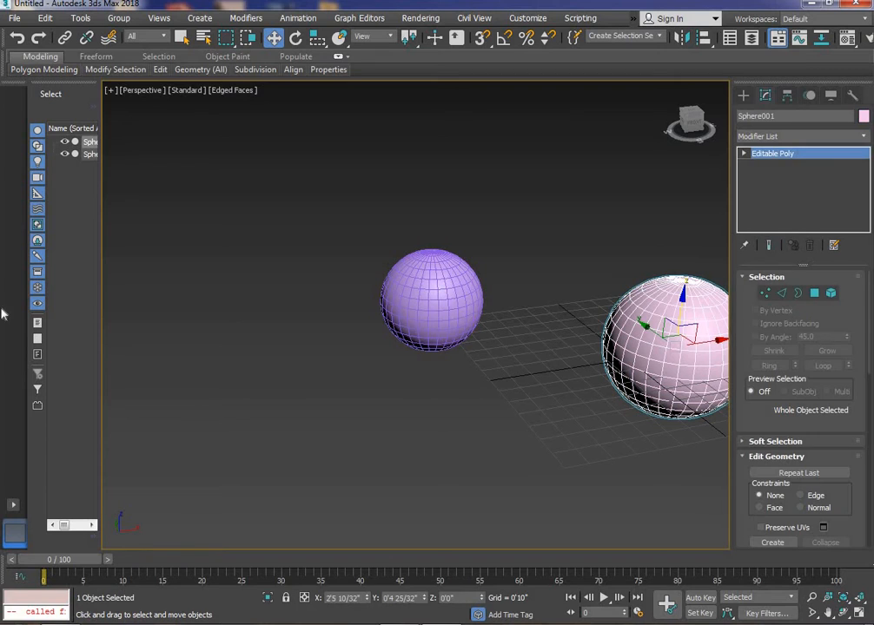
click(814, 293)
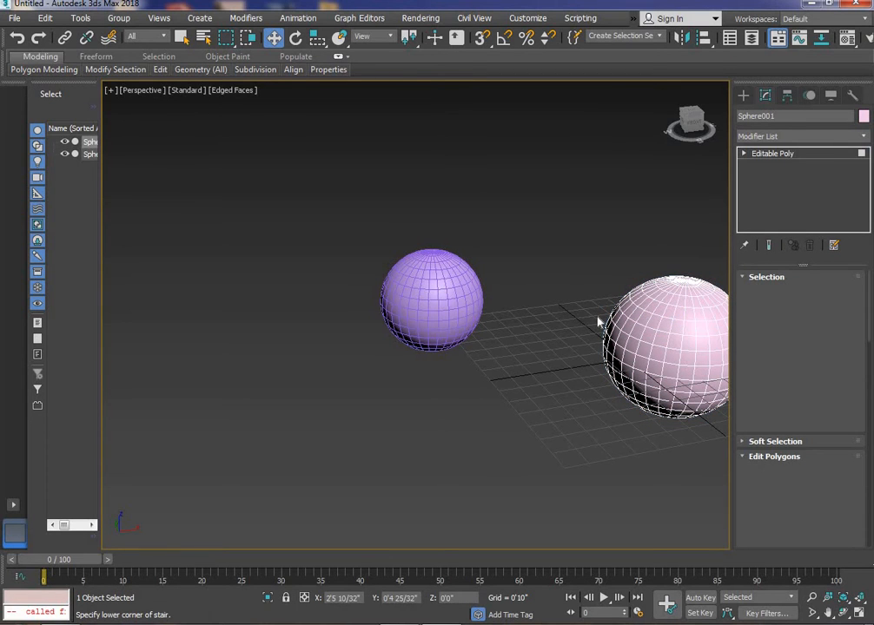
alt+middle_drag(527, 407, 702, 422)
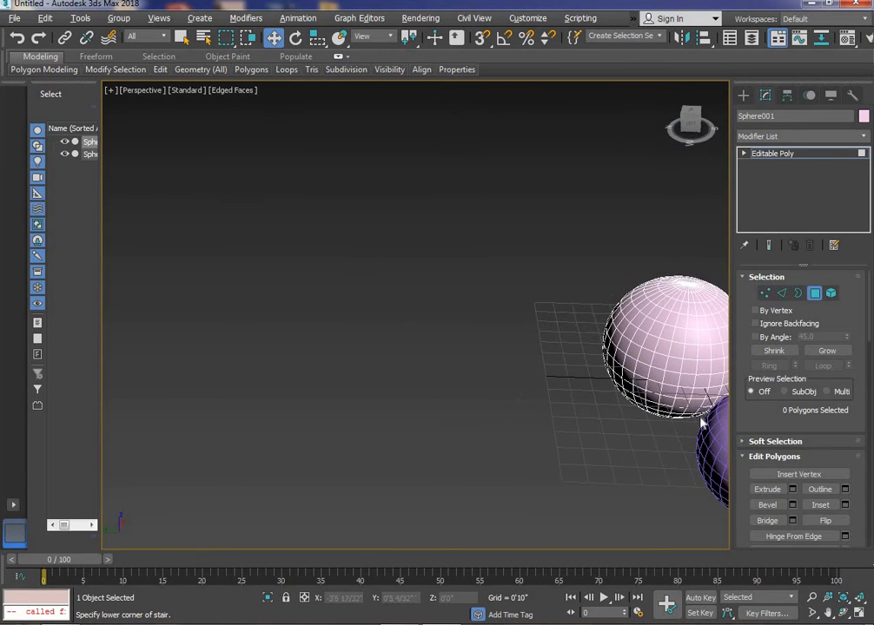
click(700, 393)
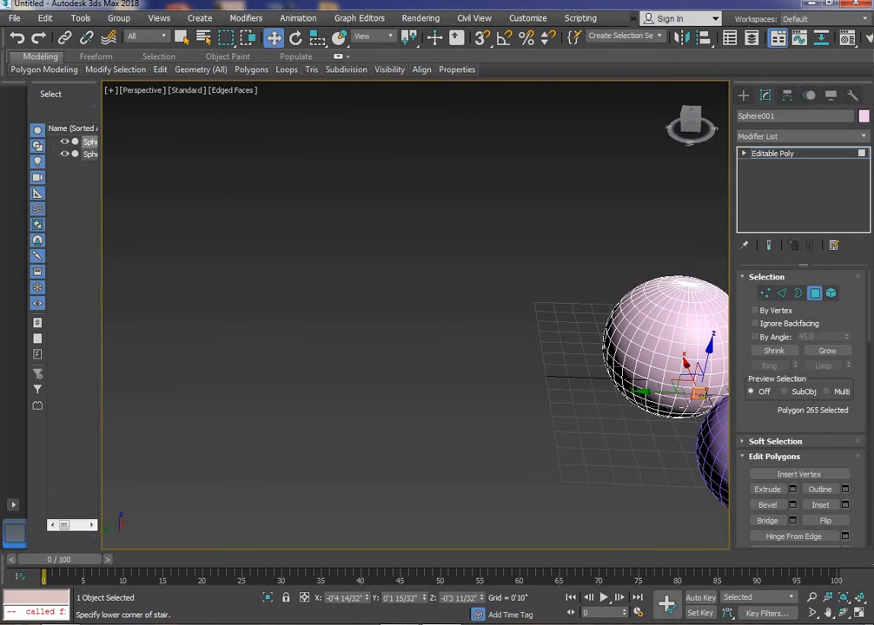
key(Delete)
alt+middle_drag(640, 417, 540, 278)
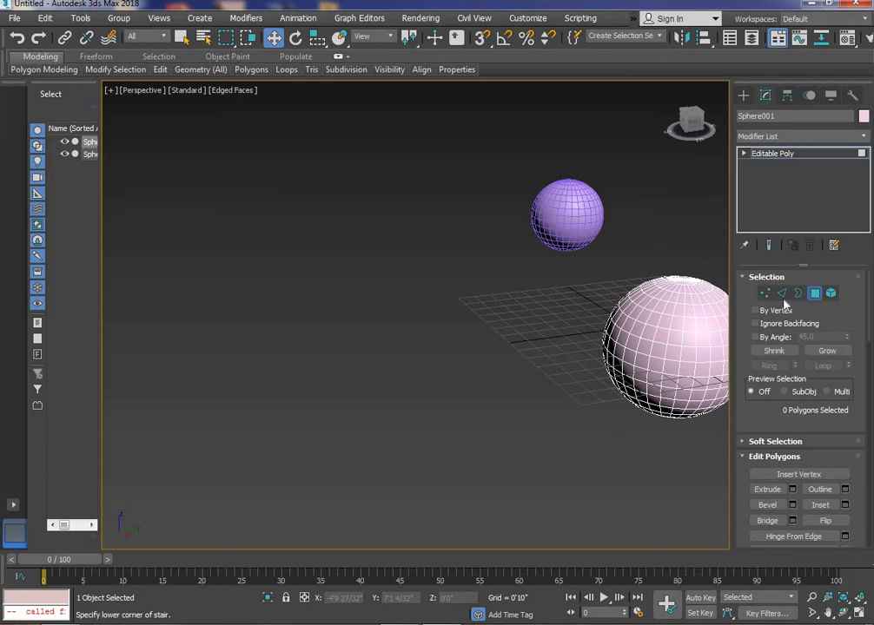
click(814, 293)
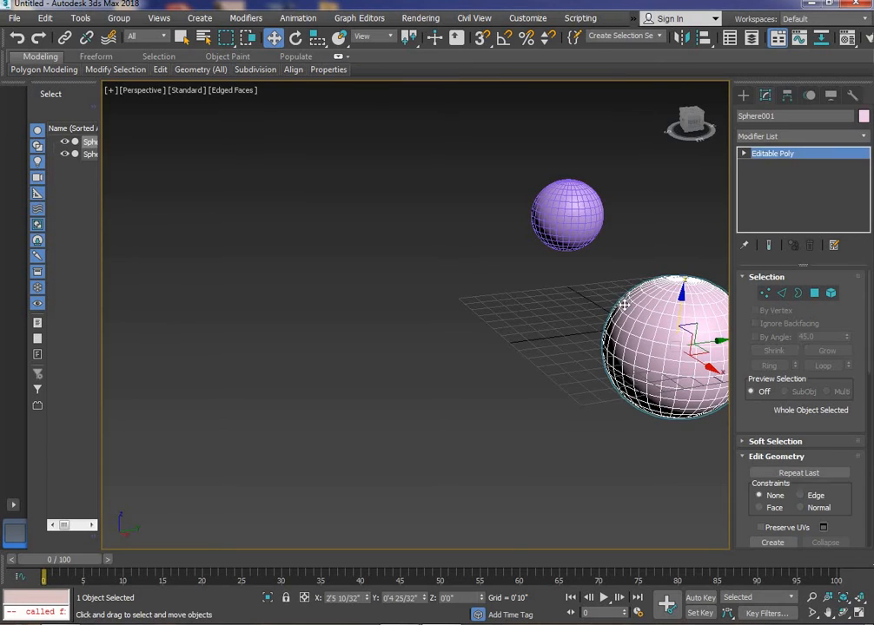
- Delete one polygon from the small purple sphere, on the side facing the pink sphere, and leave polygon editing
click(742, 95)
click(592, 211)
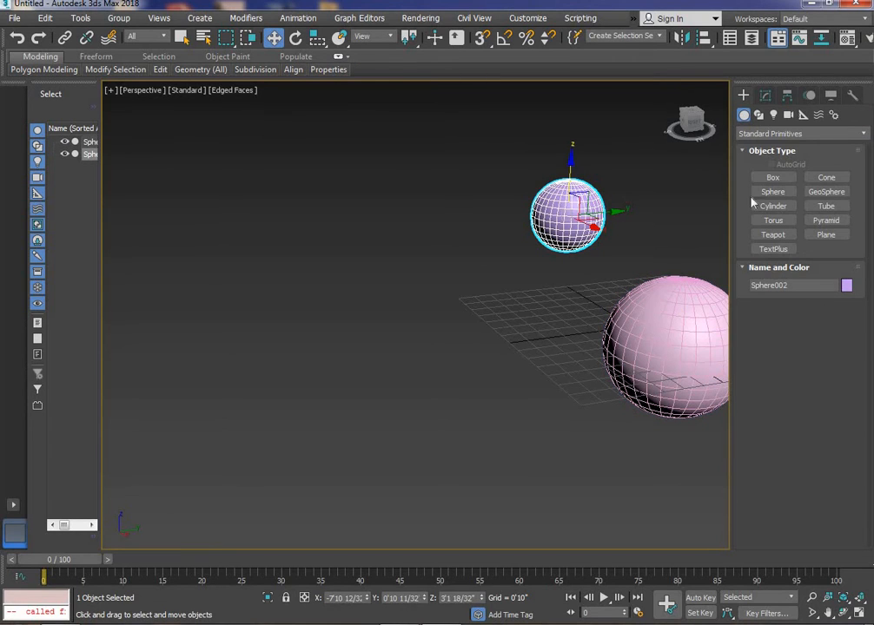
click(766, 95)
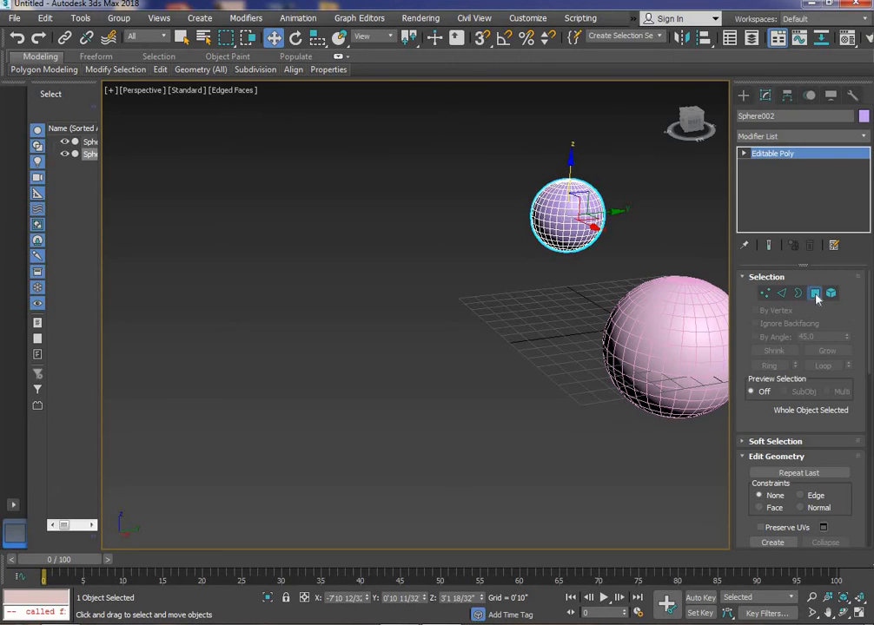
click(814, 294)
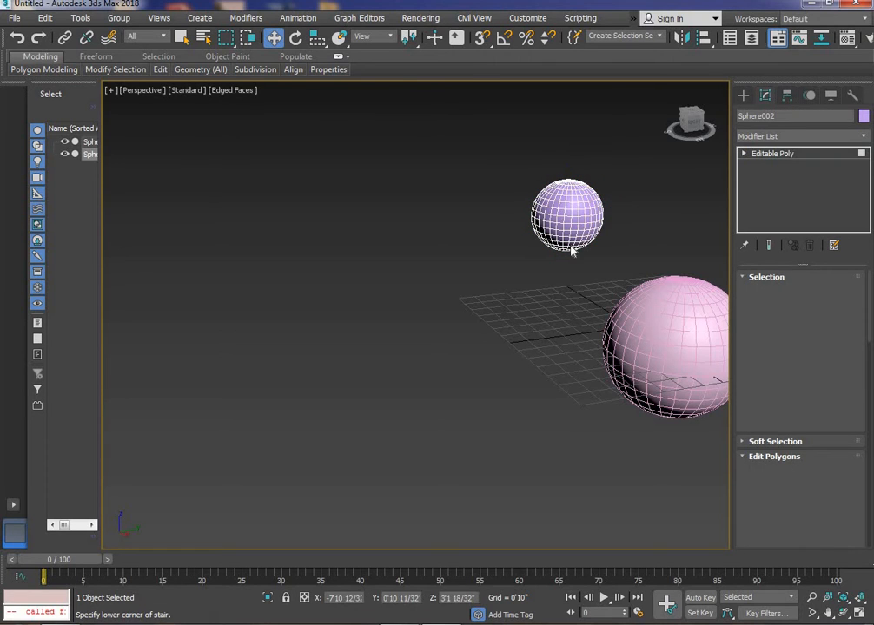
click(663, 301)
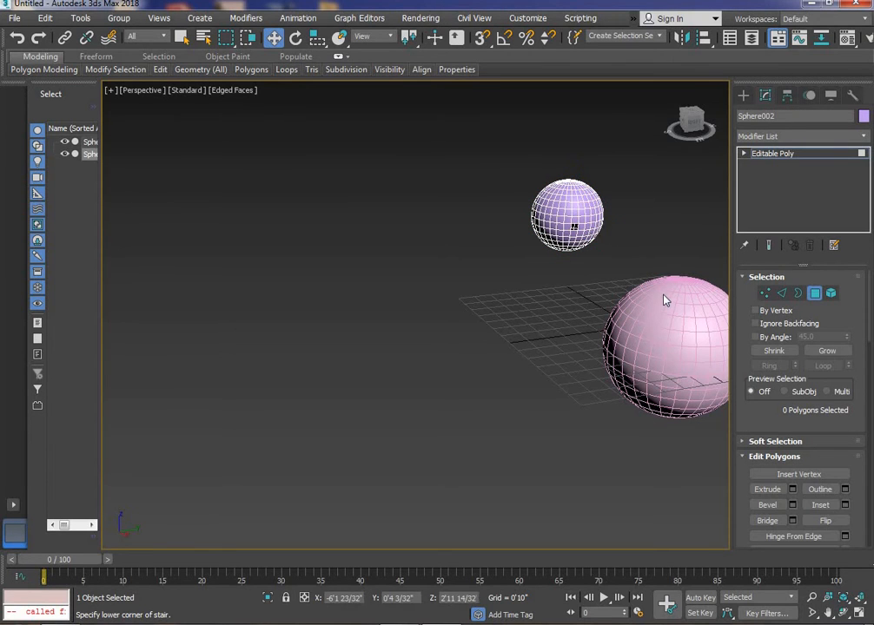
click(798, 293)
click(813, 293)
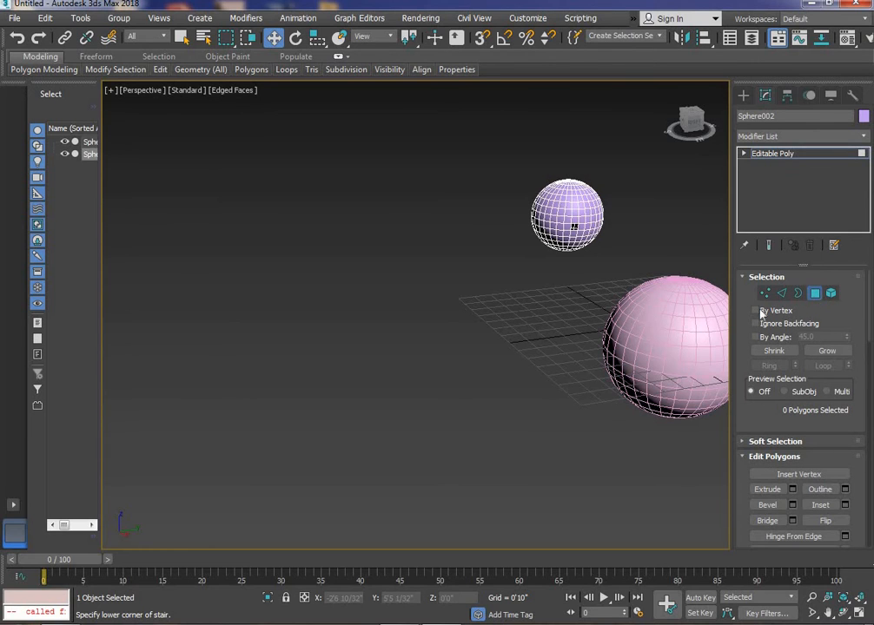
key(4)
click(574, 353)
- Apply the Connect compound object to the large pink sphere, with the small purple sphere as the moved operand
scroll(529, 370, down, 3)
alt+middle_drag(530, 371, 628, 310)
click(554, 254)
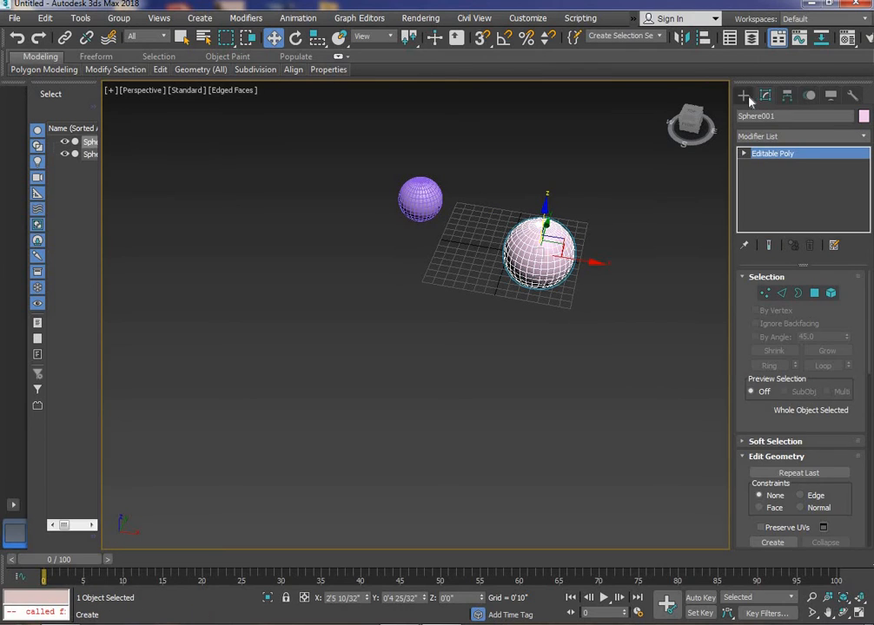
click(743, 96)
click(767, 134)
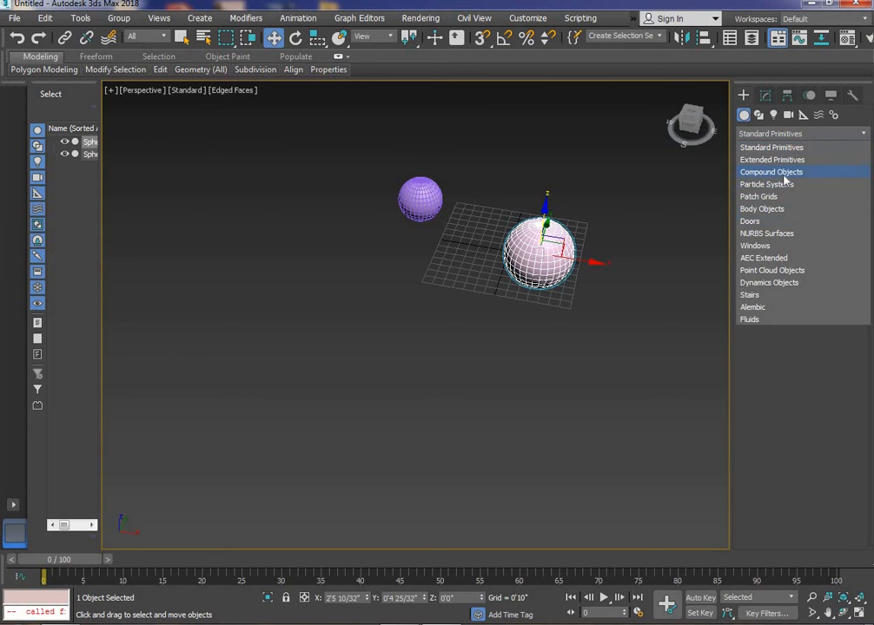
click(783, 176)
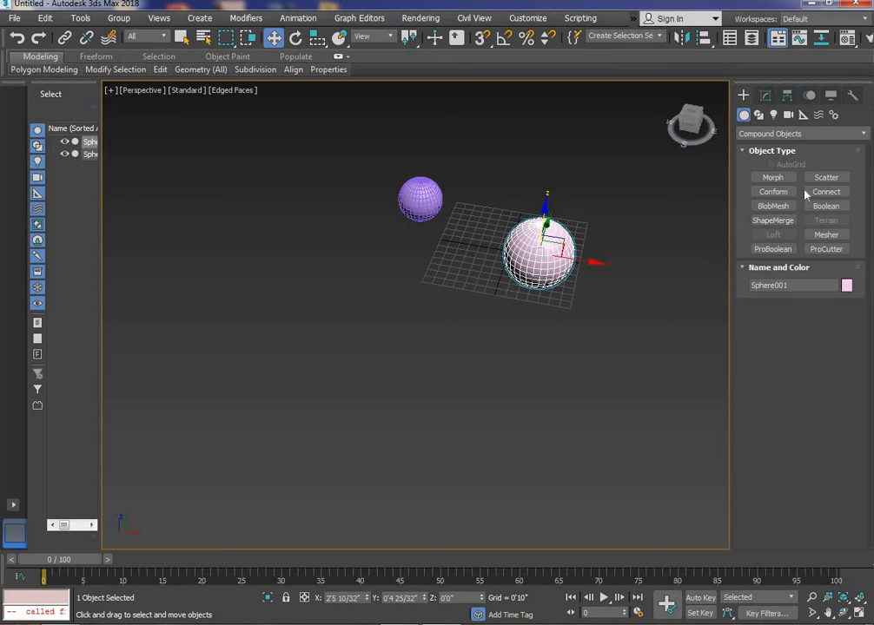
click(823, 192)
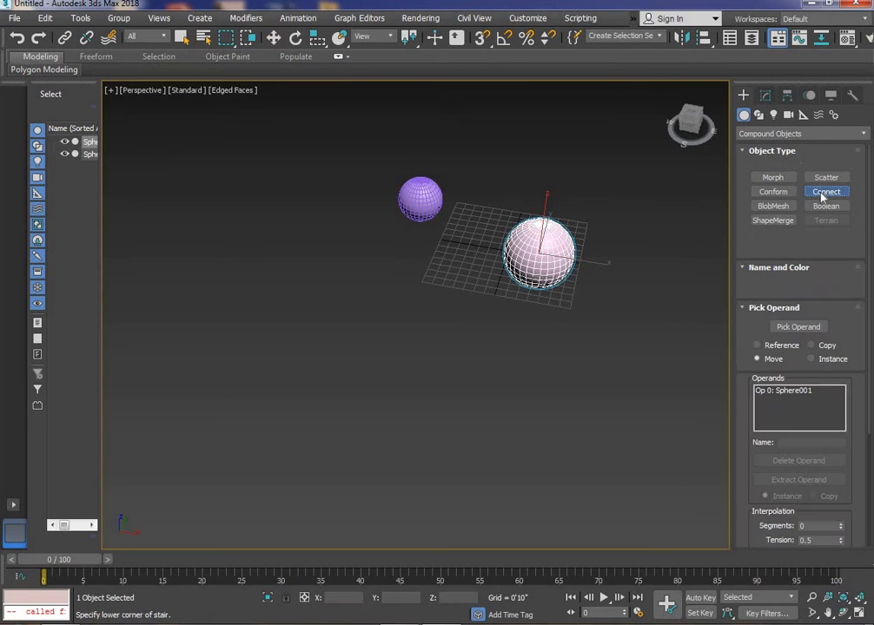
click(800, 328)
click(422, 207)
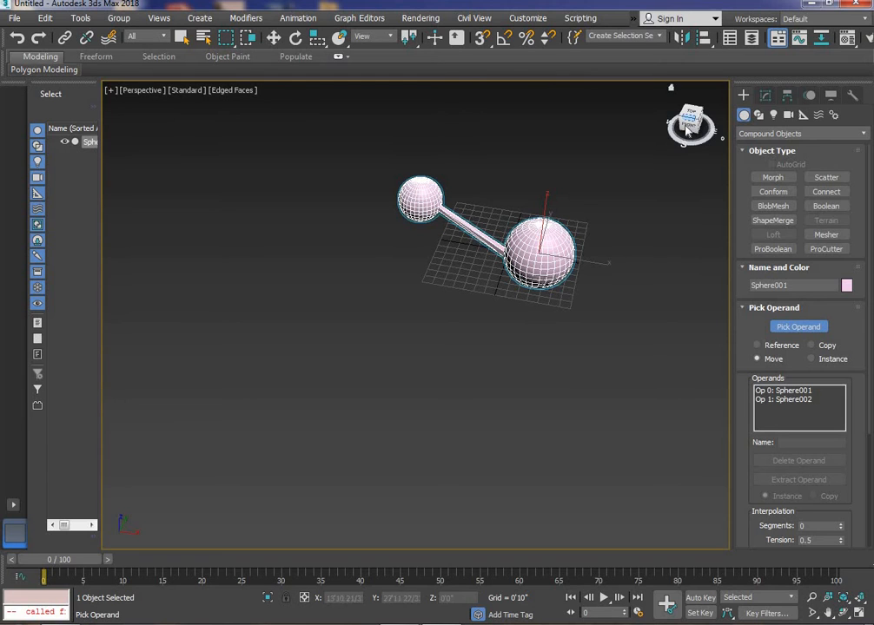
- Inspect the connected spheres from the home view, and delete them to clear the scene
mouse_move(690, 128)
mouse_down()
mouse_move(699, 131)
mouse_move(686, 144)
mouse_move(692, 114)
mouse_move(682, 126)
mouse_up()
click(670, 90)
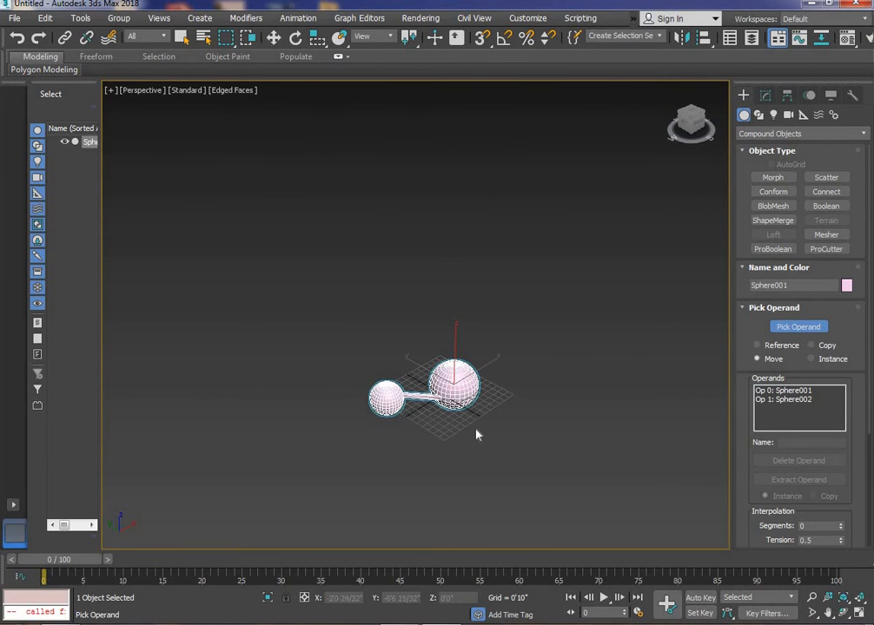
scroll(476, 434, up, 3)
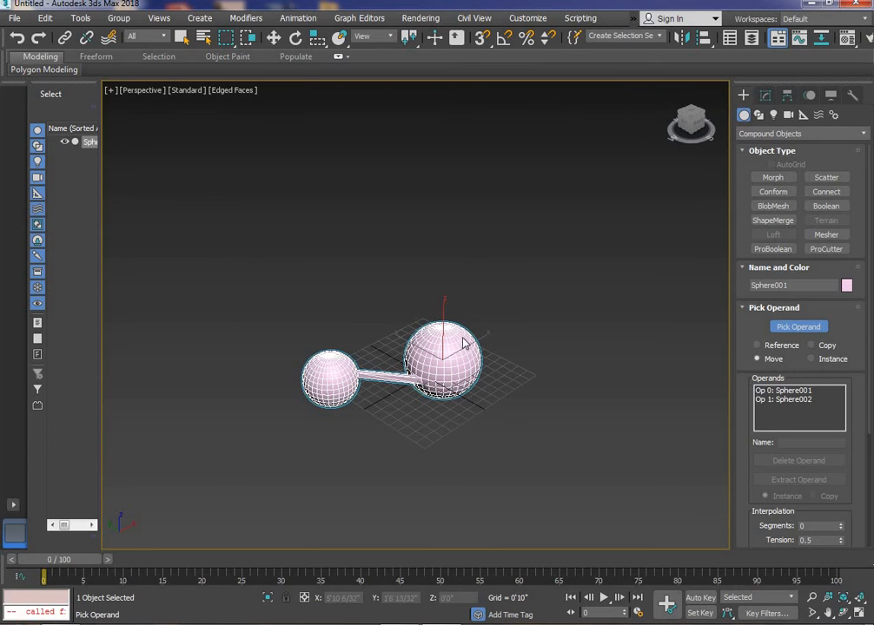
key(Delete)
- Create a thin upright box as a wall across the grid, about 15'6" wide, 10'1" high and 8" thick
click(749, 134)
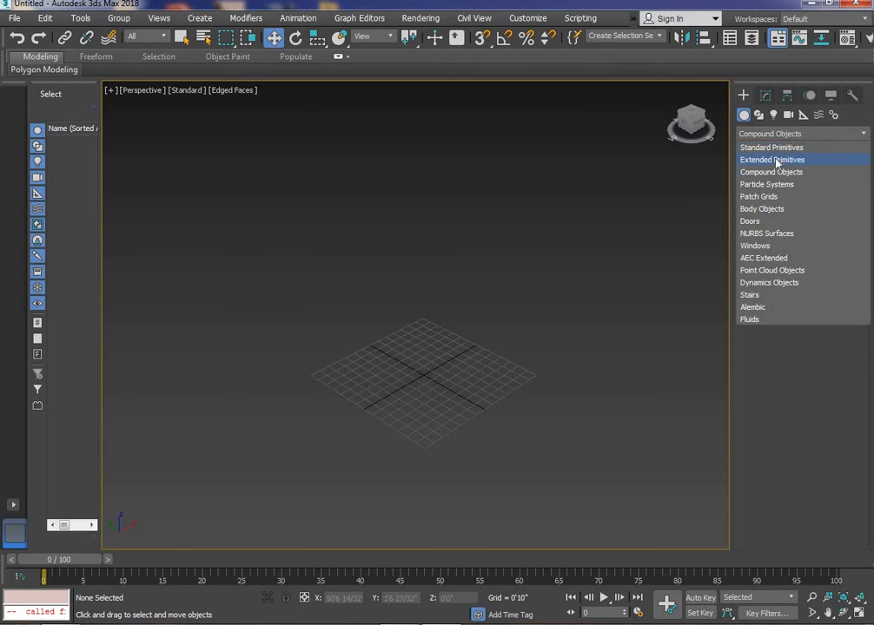
click(792, 149)
click(776, 178)
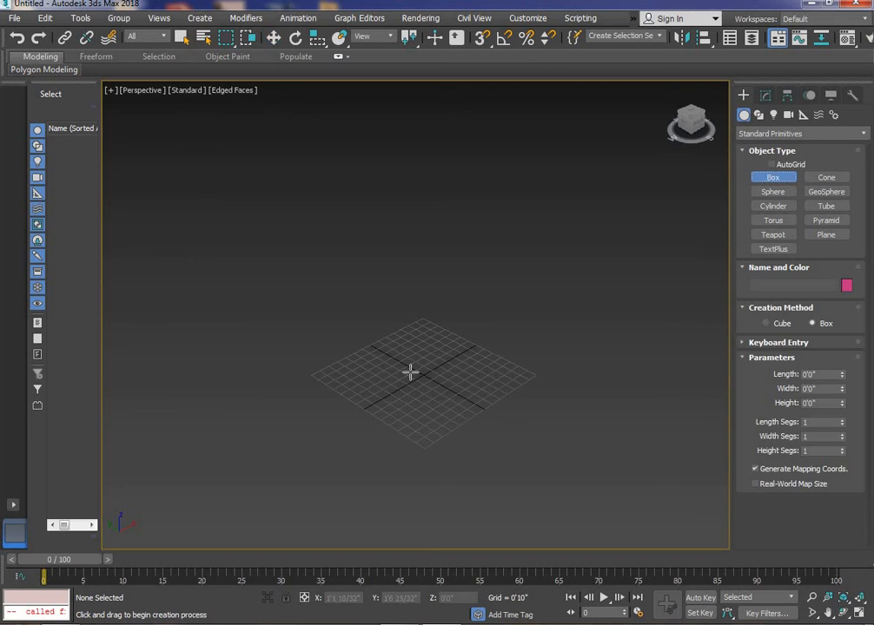
drag(484, 351, 353, 391)
scroll(347, 321, up, 2)
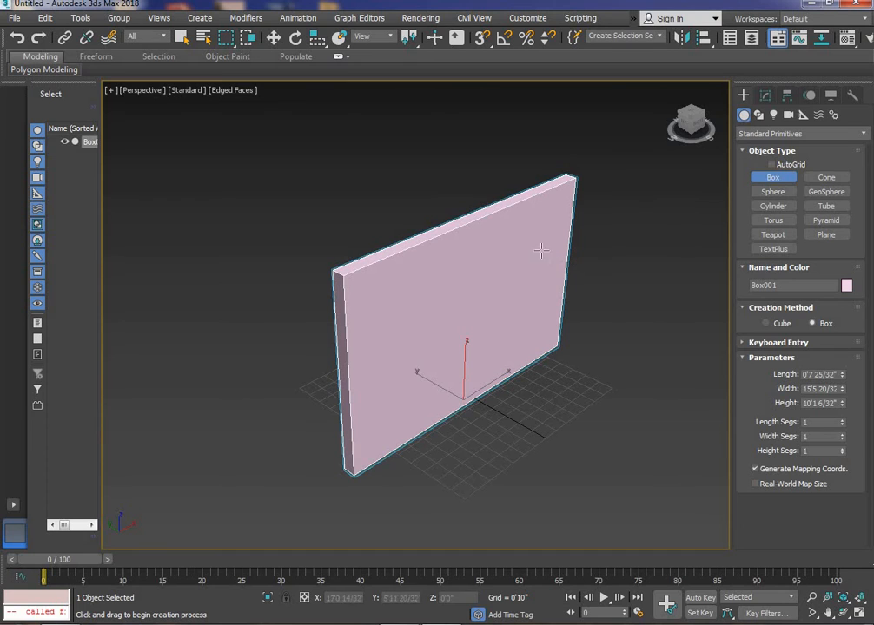
- With AutoGrid enabled, create a second box on the wall's front face, about 3'11" by 4'8" and projecting about 5'5"
click(770, 164)
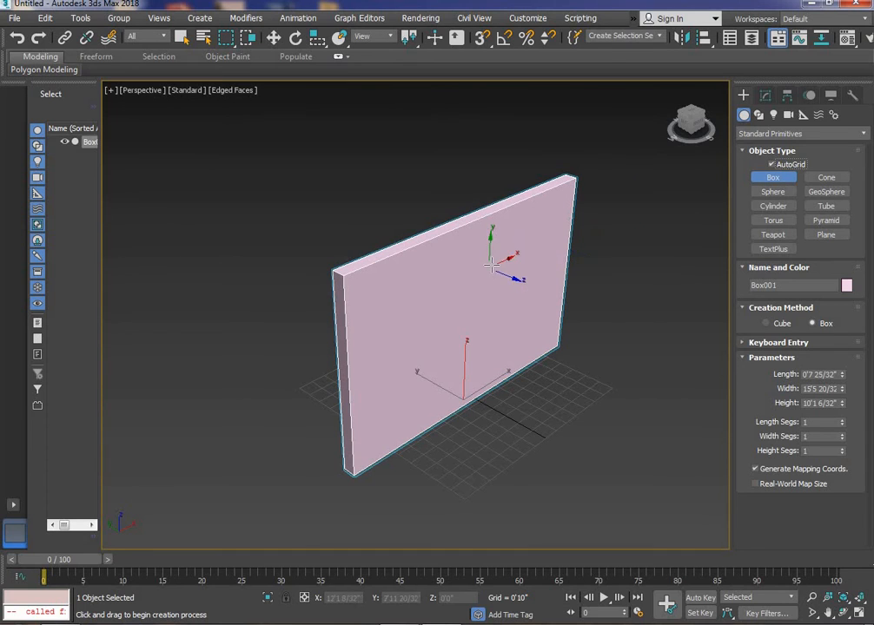
mouse_move(496, 263)
mouse_down()
mouse_move(377, 380)
mouse_move(423, 376)
mouse_up()
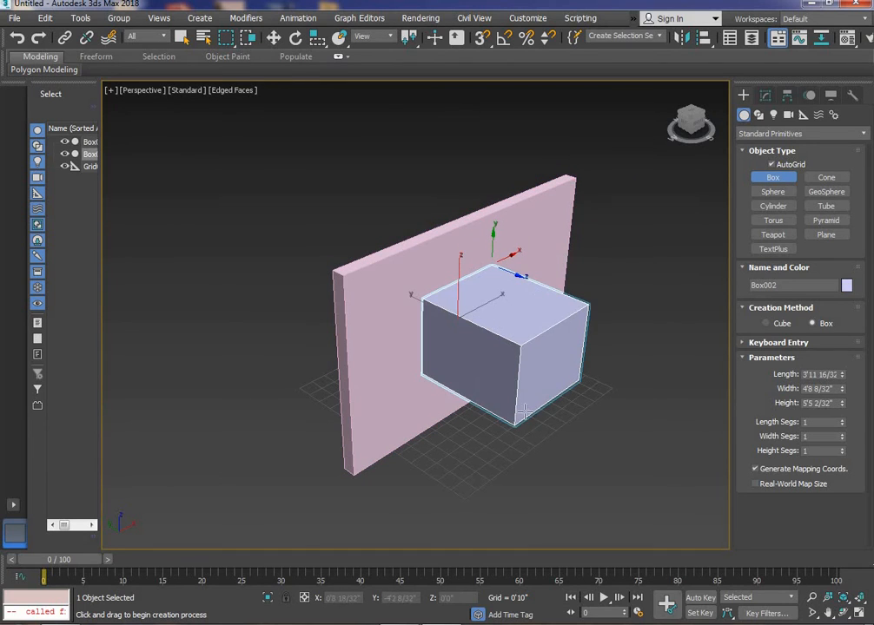
click(519, 415)
- Move the second box along Y to about 2'10" so it passes through the wall and projects from both faces
key(w)
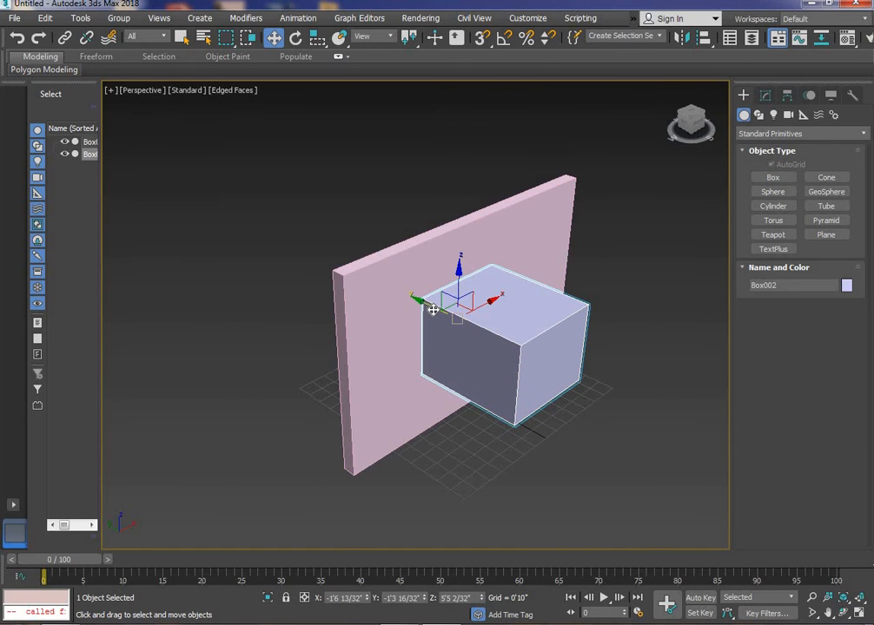
drag(447, 310, 371, 286)
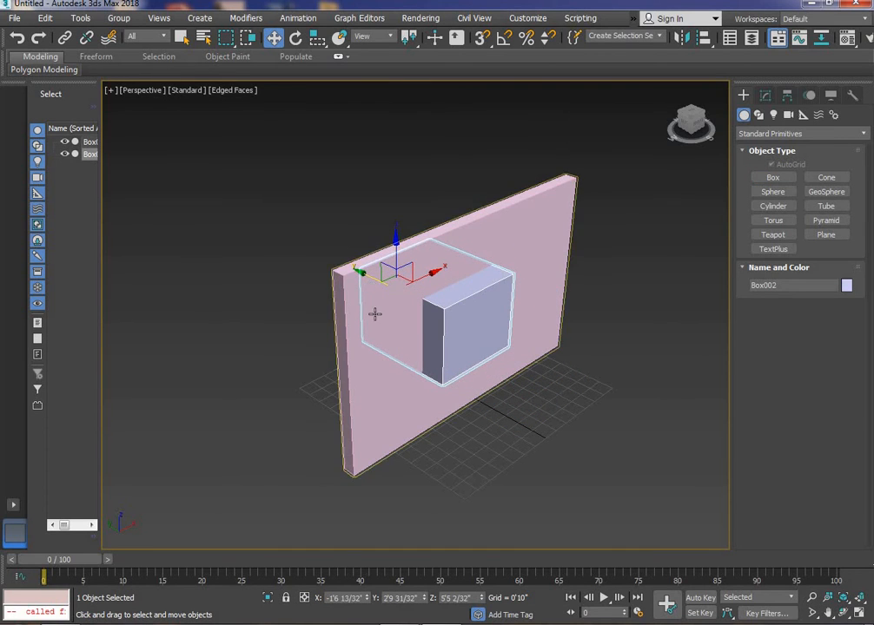
alt+middle_drag(383, 343, 363, 315)
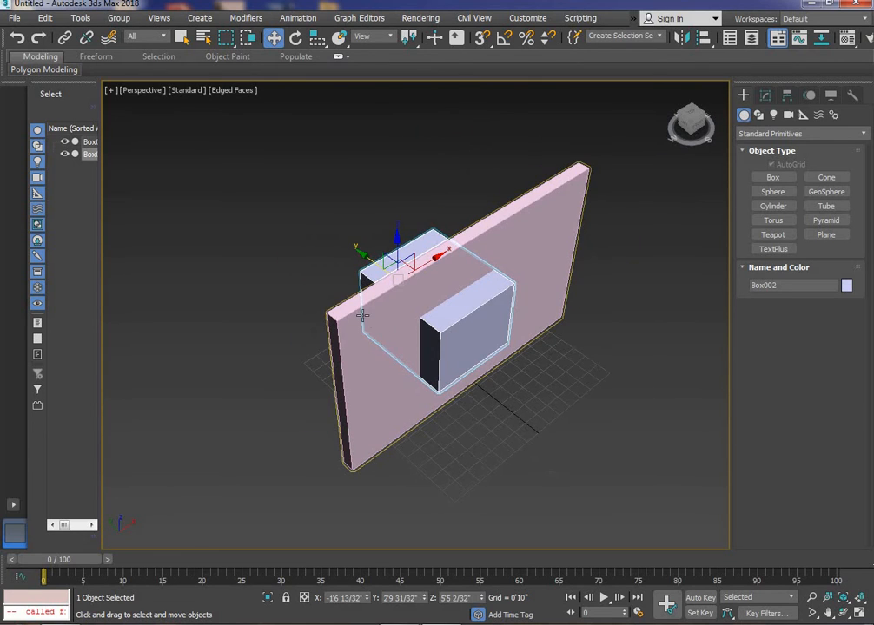
- Start a Boolean compound object on the wall and set its operand operation to Subtract
click(366, 311)
click(768, 134)
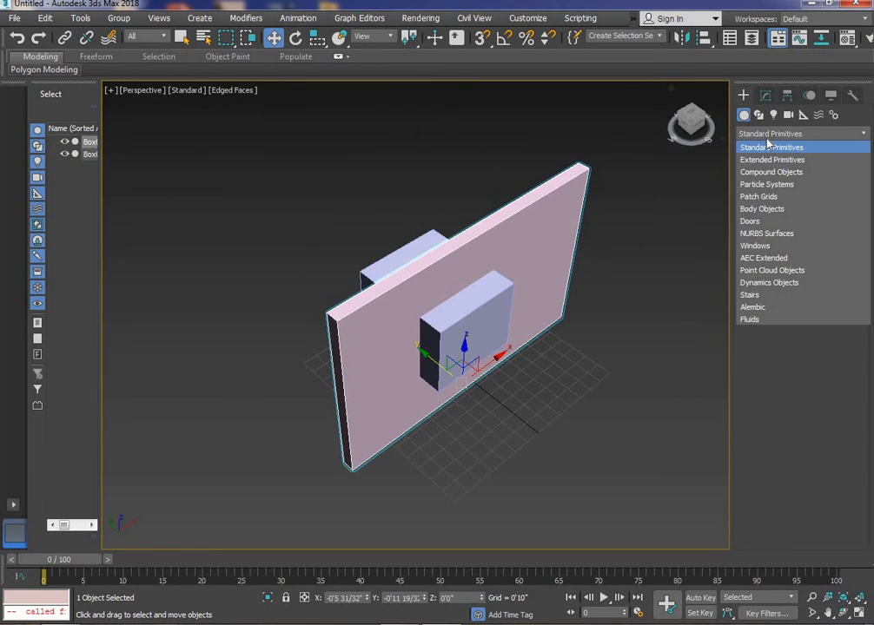
click(779, 171)
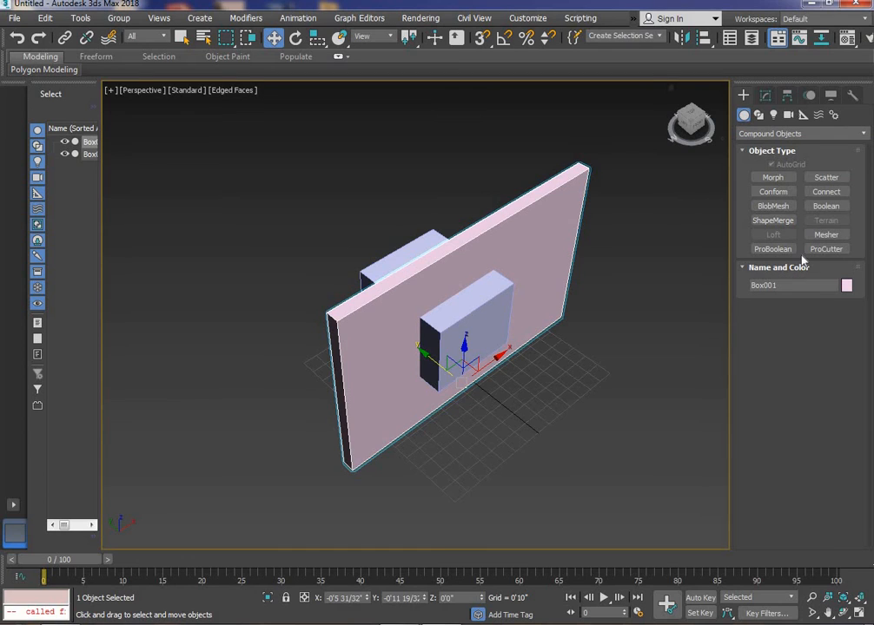
click(838, 210)
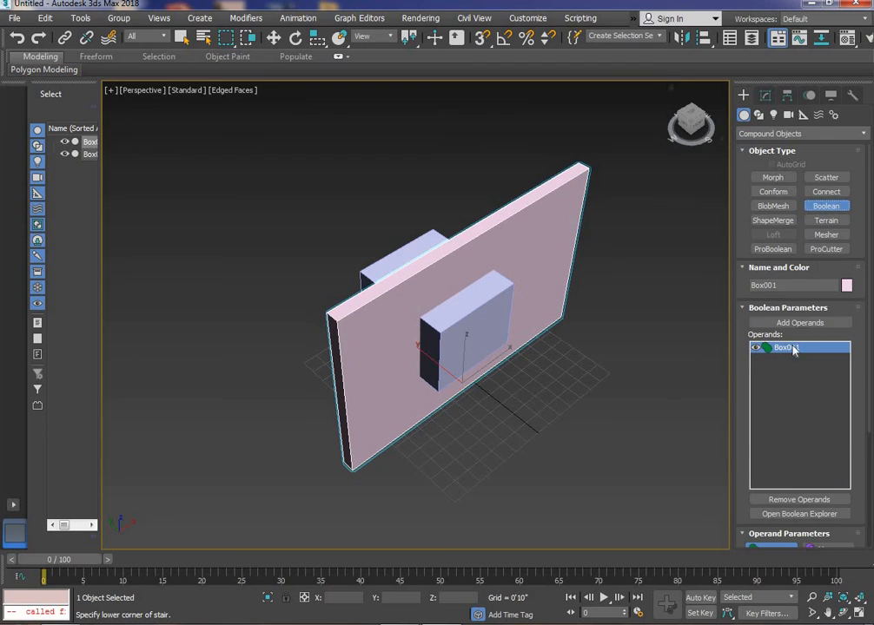
scroll(794, 352, down, 1)
scroll(763, 323, down, 4)
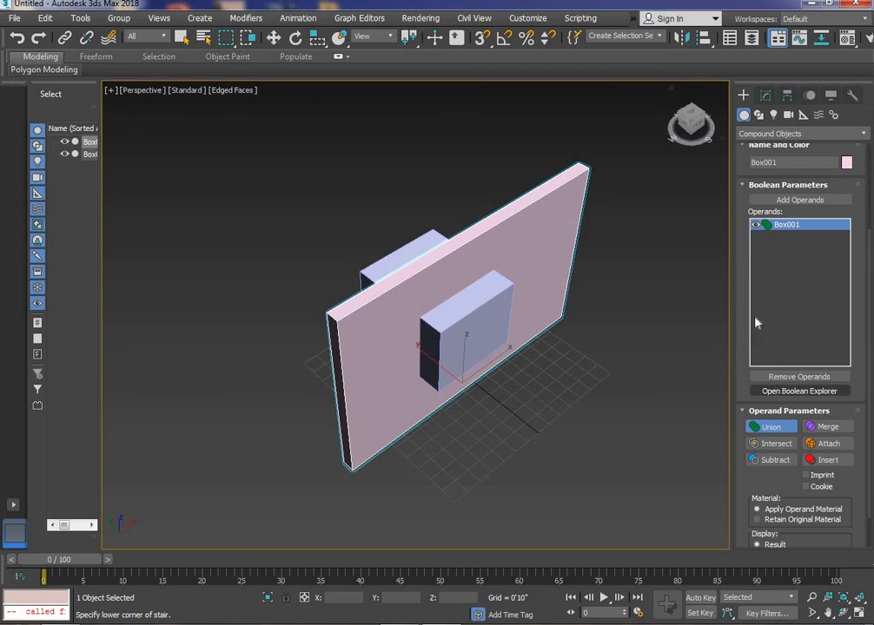
scroll(749, 251, up, 3)
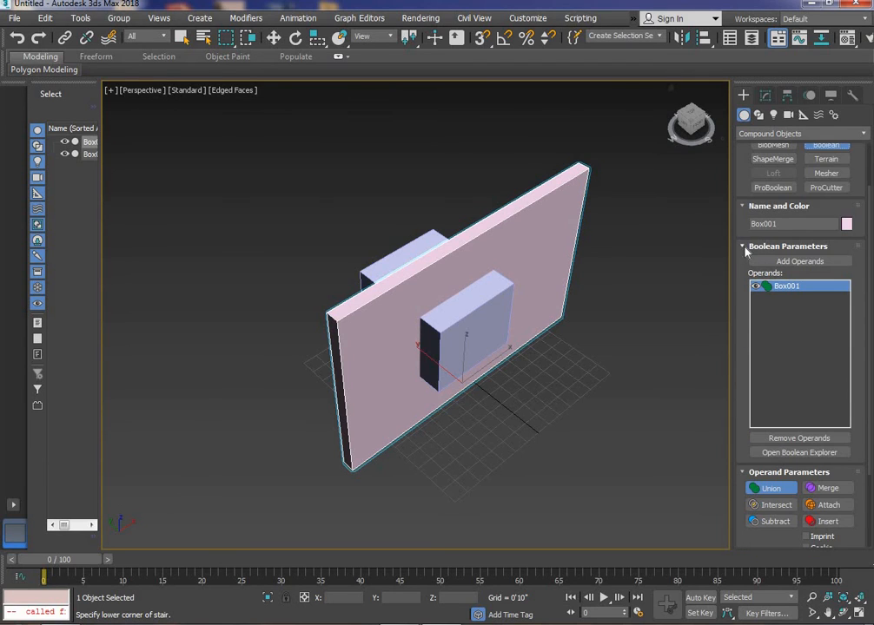
click(745, 248)
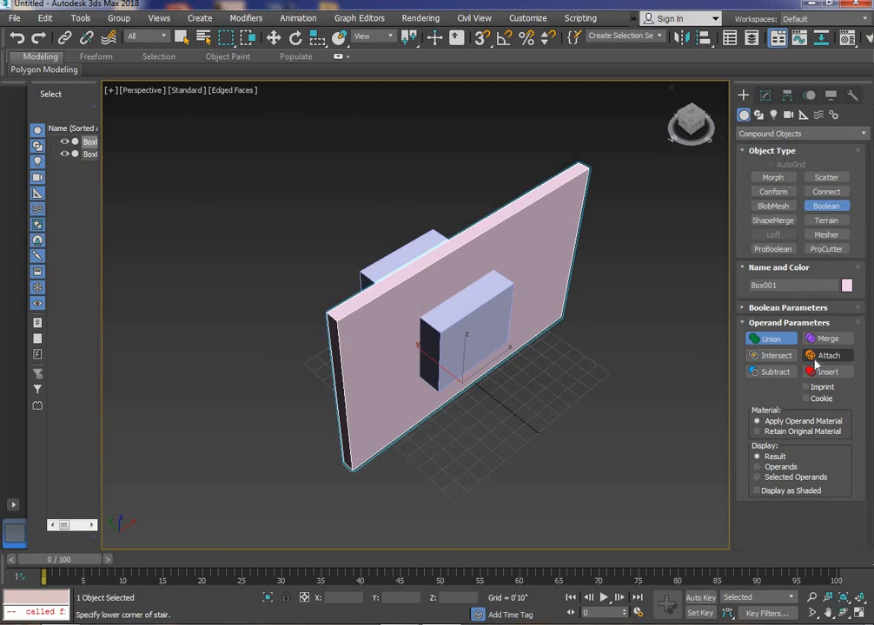
click(776, 372)
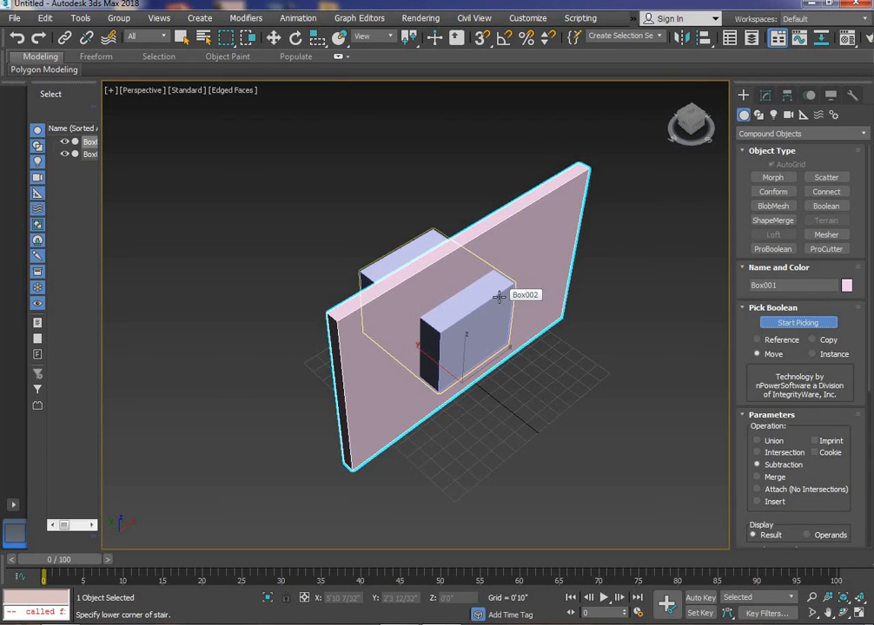
- Subtract the intersecting box from the wall with ProBoolean, using Move and Subtraction, to cut a rectangular opening through it
click(503, 294)
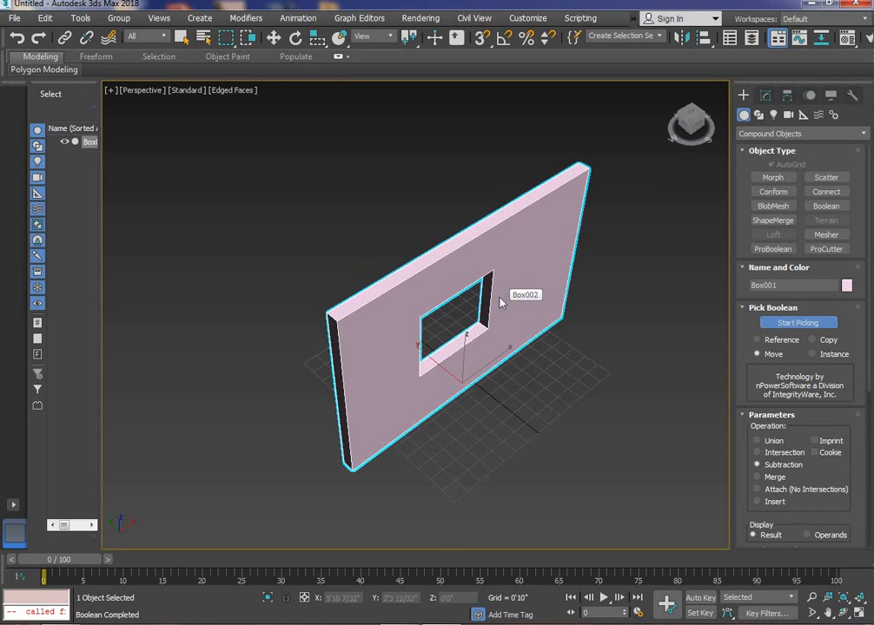